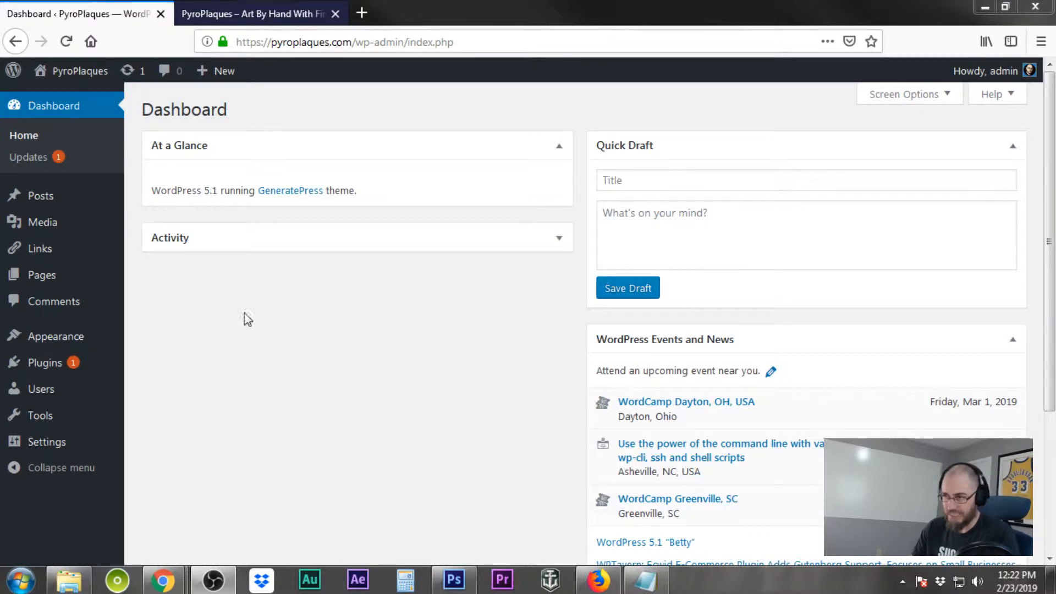
# Delete all installed plugins, Akismet Anti-Spam and Hello Dolly, using the Delete bulk action and confirming
pyautogui.moveTo(63, 365)
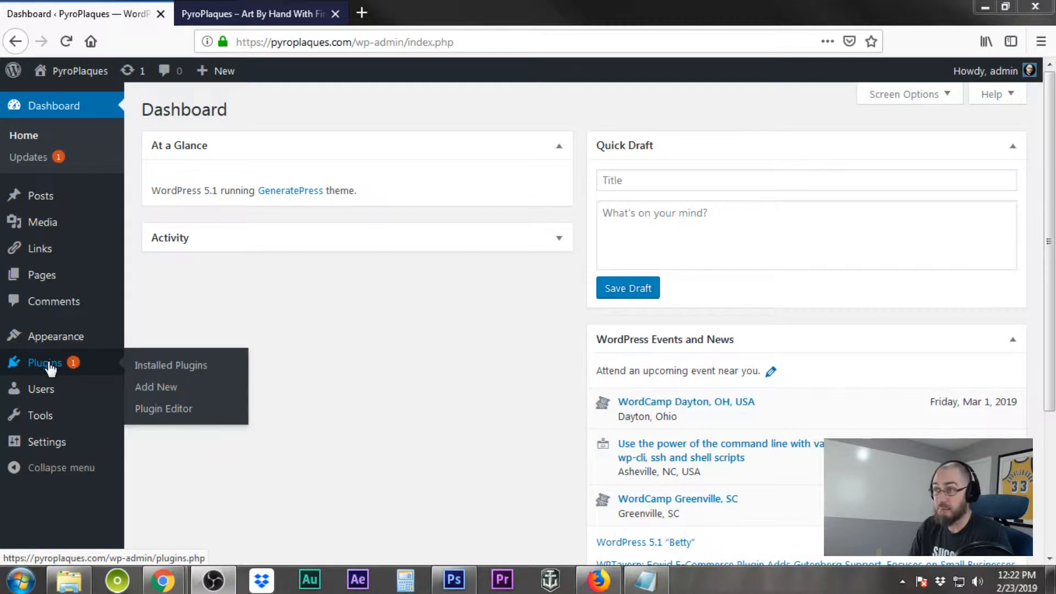
pyautogui.click(49, 365)
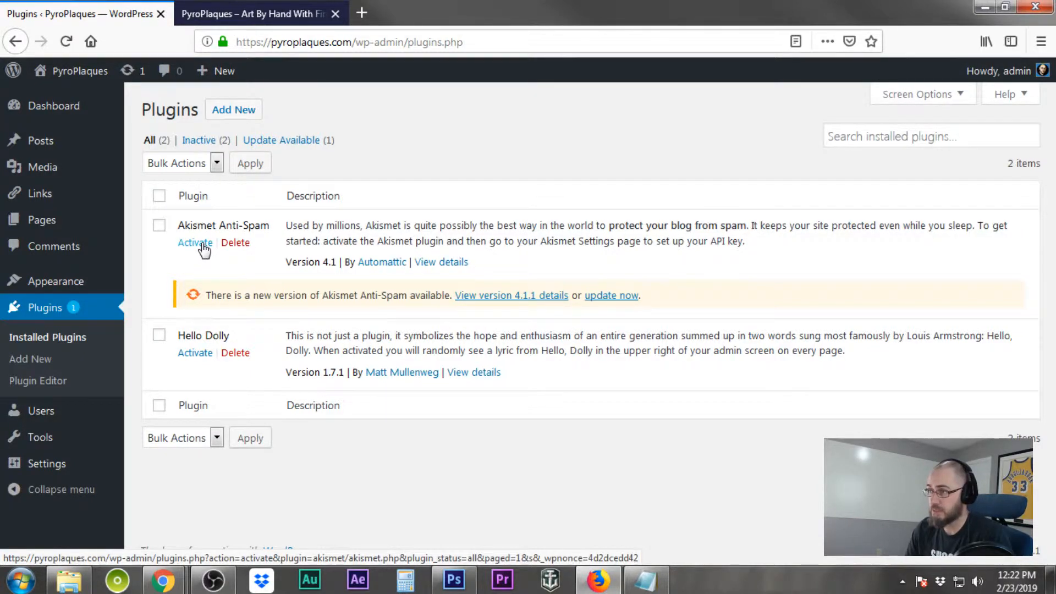
pyautogui.click(159, 196)
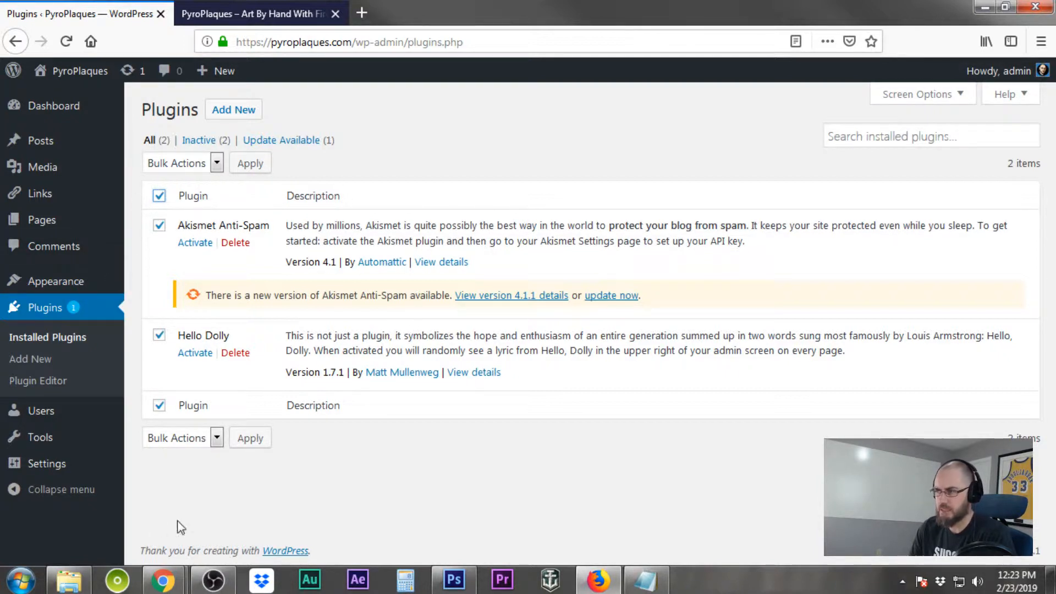
pyautogui.click(218, 440)
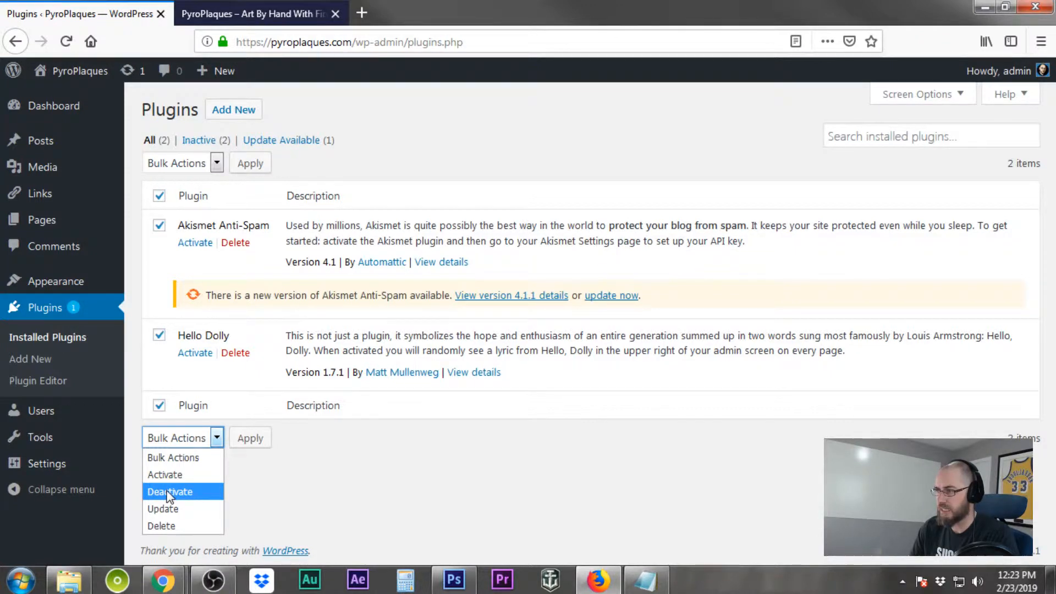
pyautogui.click(167, 526)
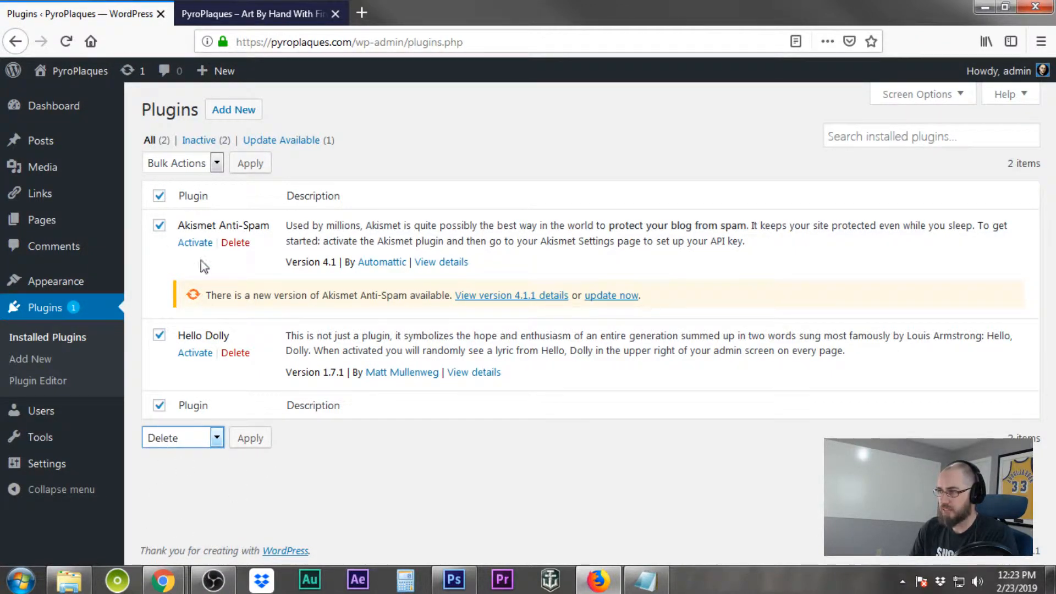
pyautogui.click(251, 440)
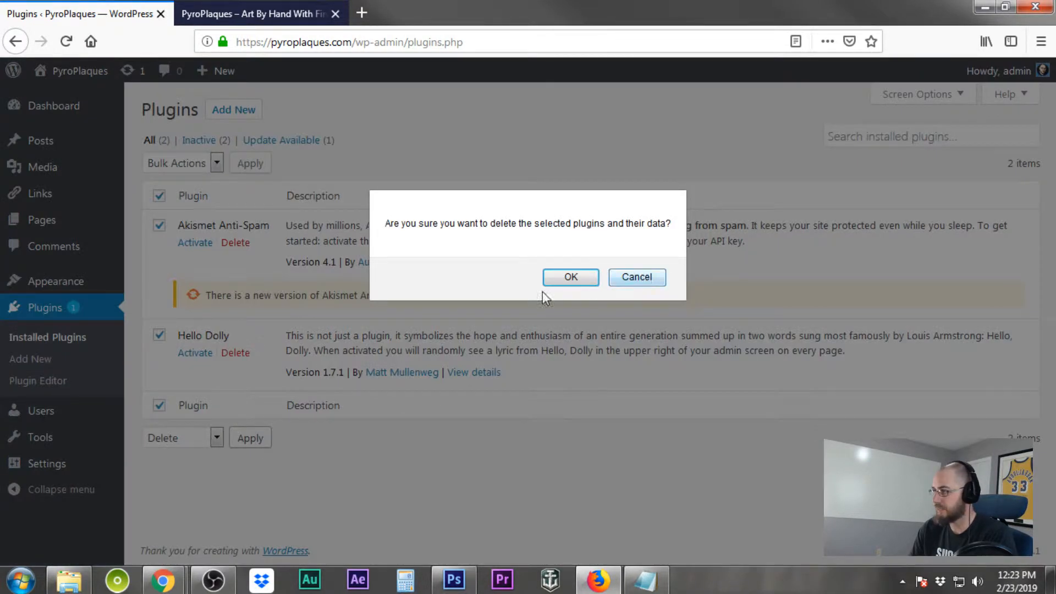
pyautogui.click(570, 278)
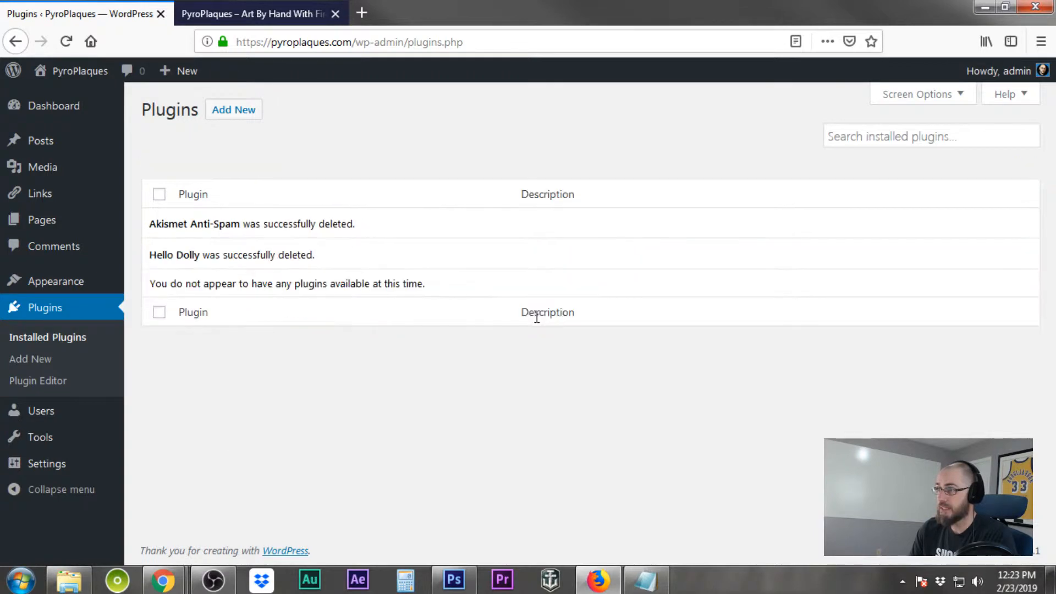
pyautogui.click(233, 121)
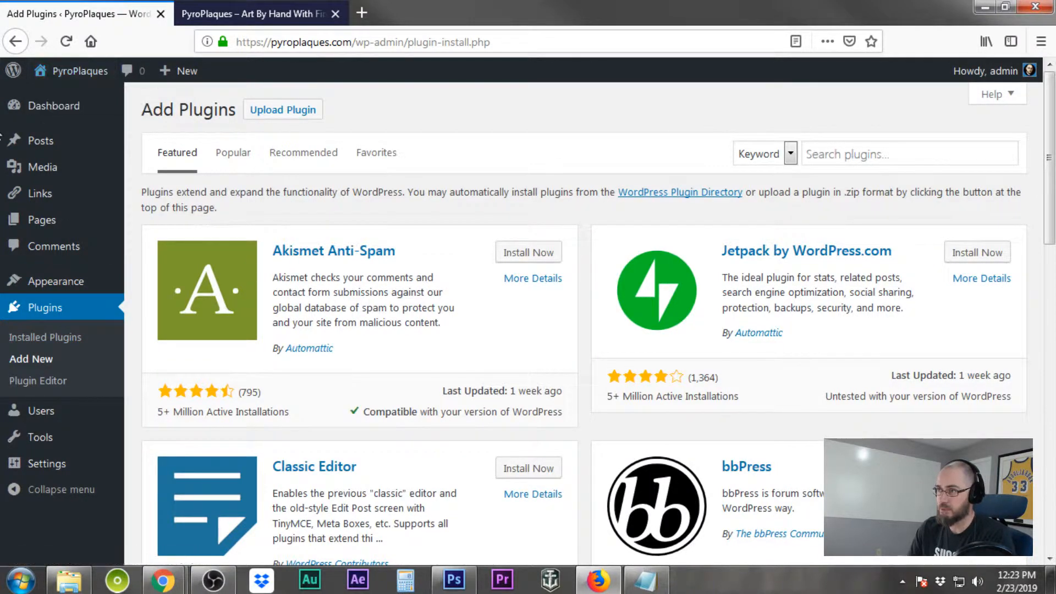
pyautogui.click(44, 110)
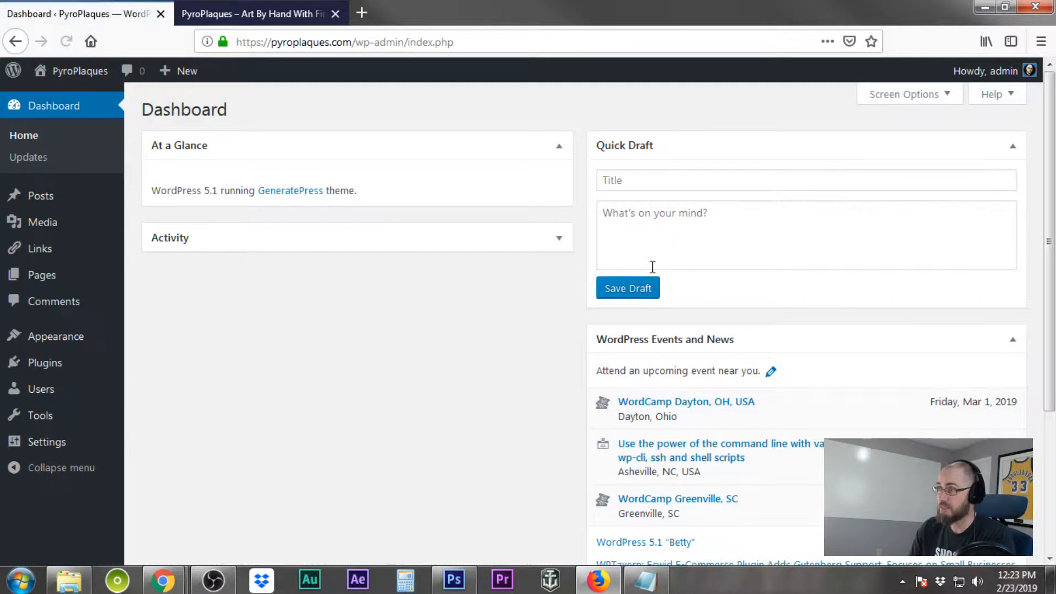
pyautogui.moveTo(193, 80)
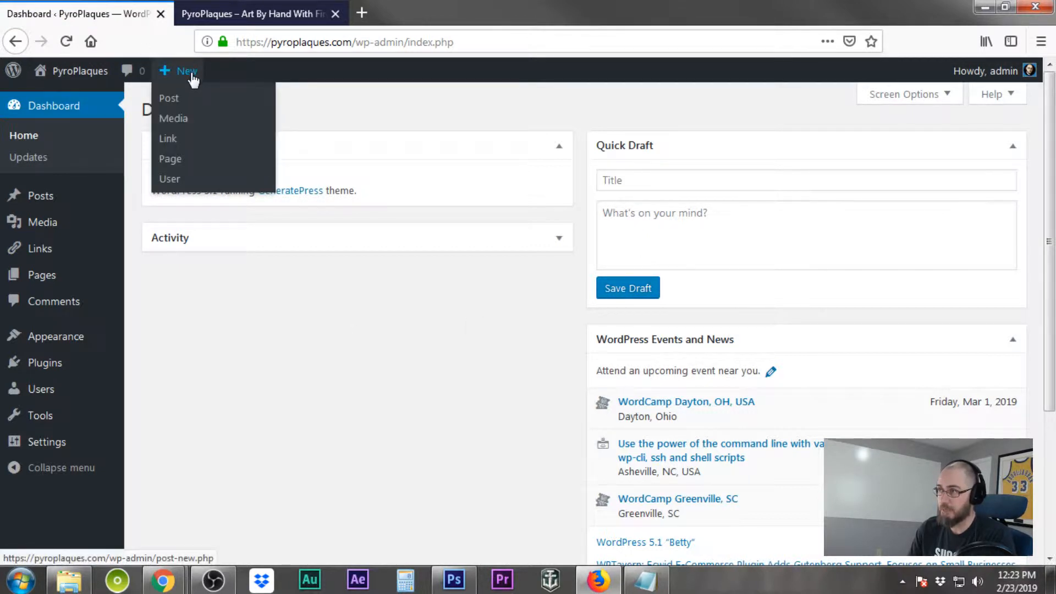
pyautogui.moveTo(44, 365)
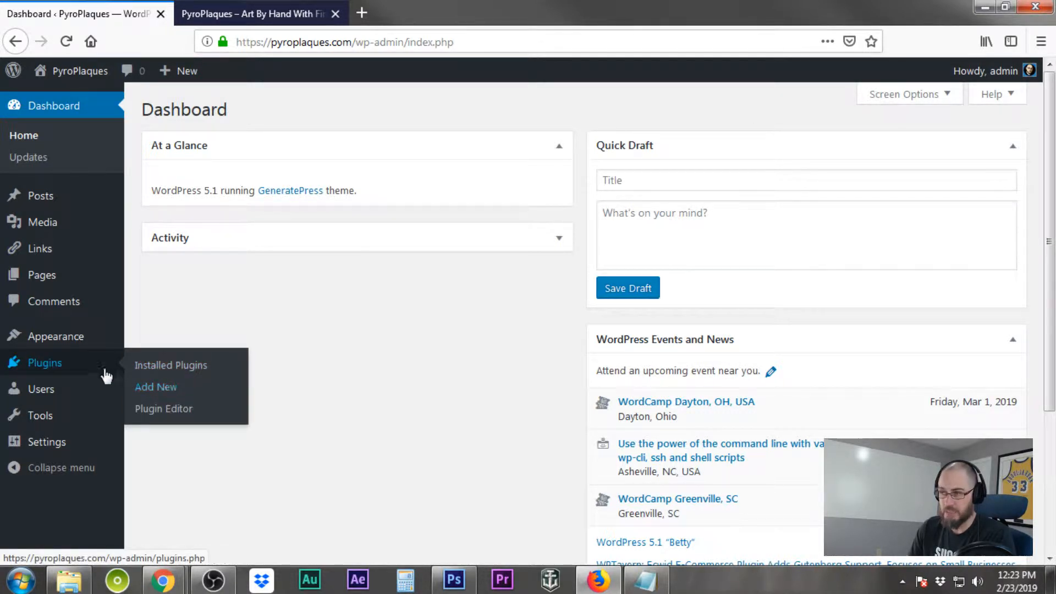
pyautogui.click(85, 365)
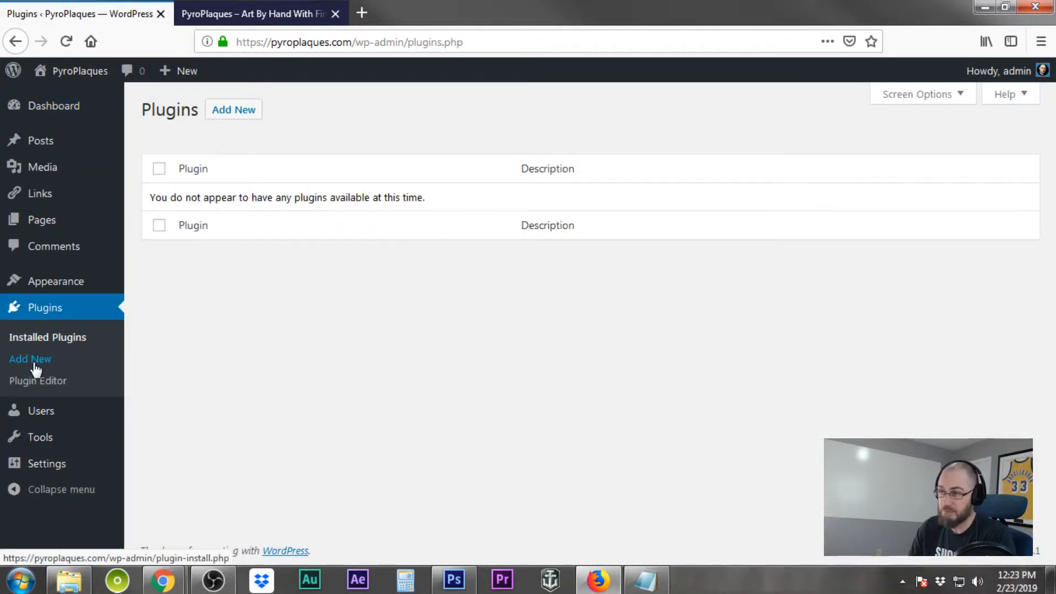
# Search the plugin directory for wpfavs, then install and activate Wp Favs – Plugin Manager
pyautogui.click(236, 112)
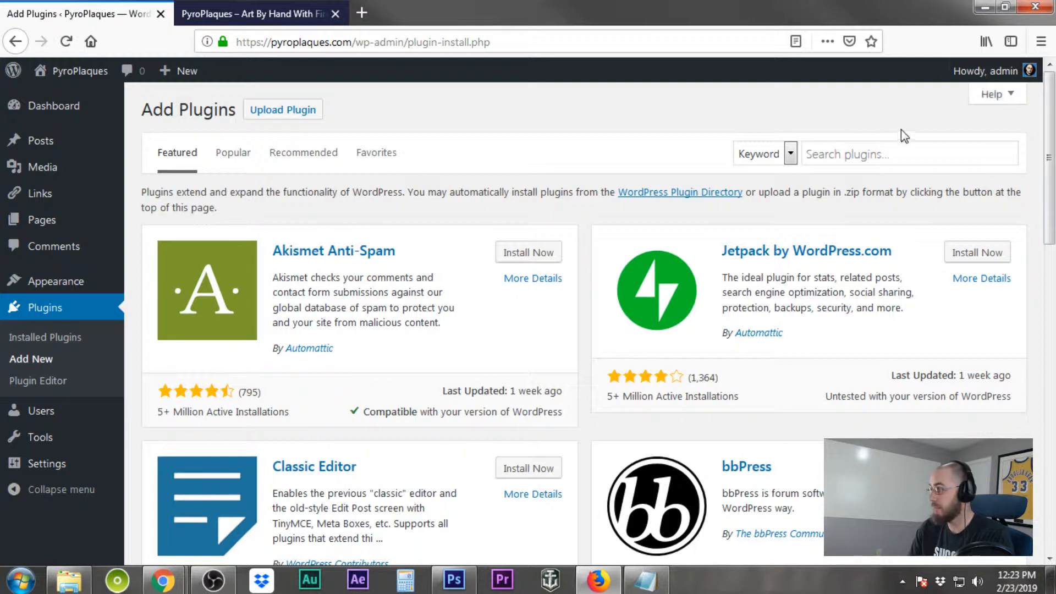
pyautogui.click(878, 156)
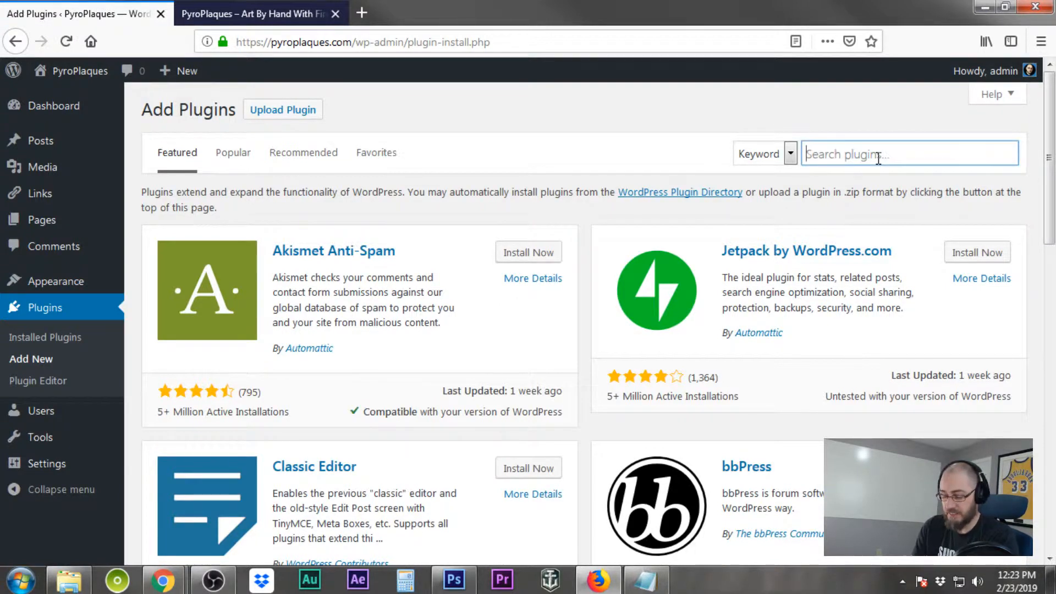
pyautogui.write('wpfavs')
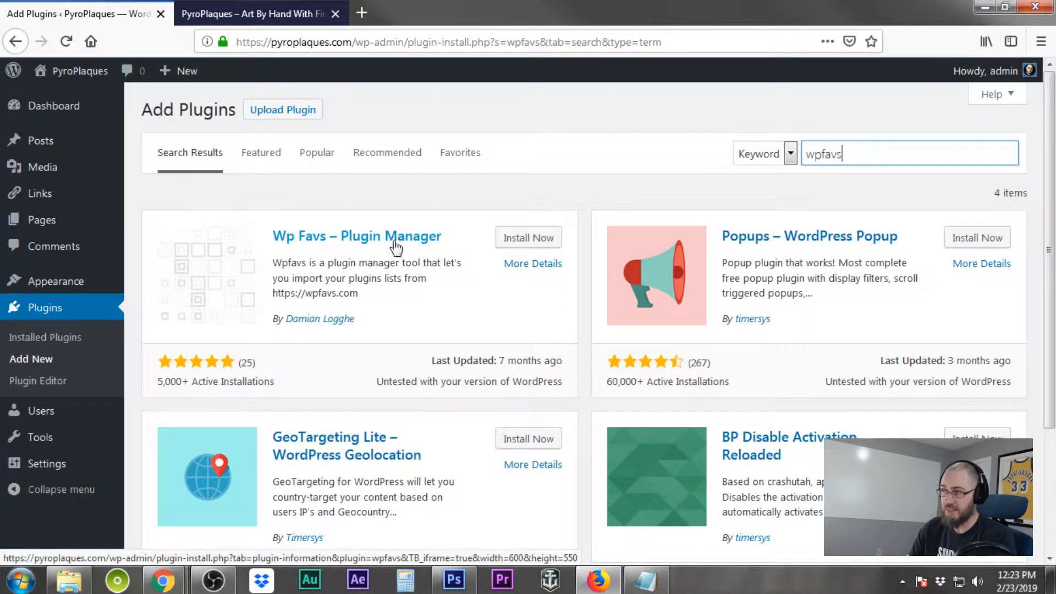
pyautogui.click(542, 251)
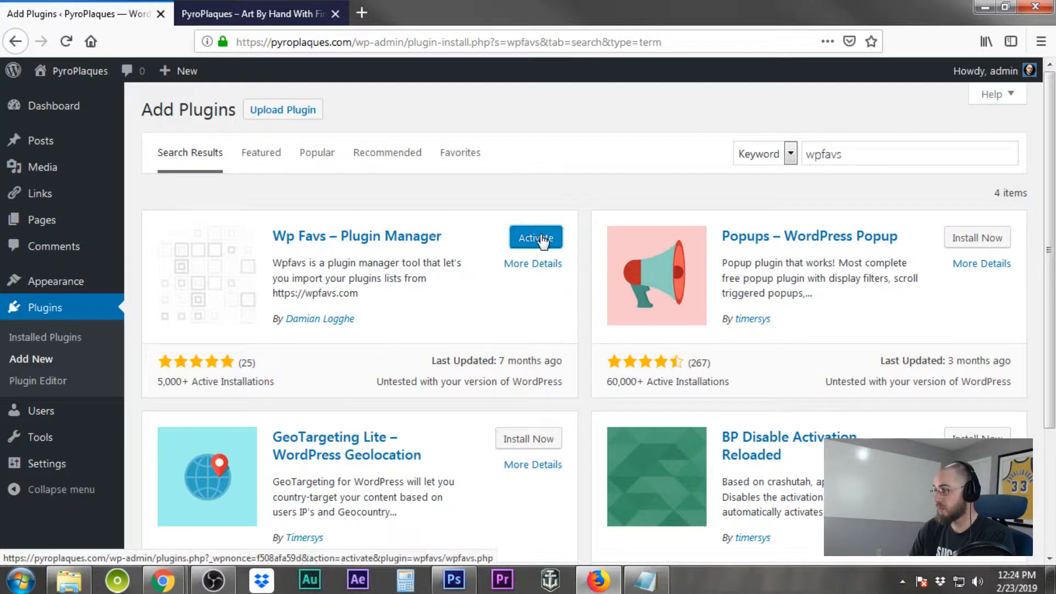
pyautogui.click(541, 238)
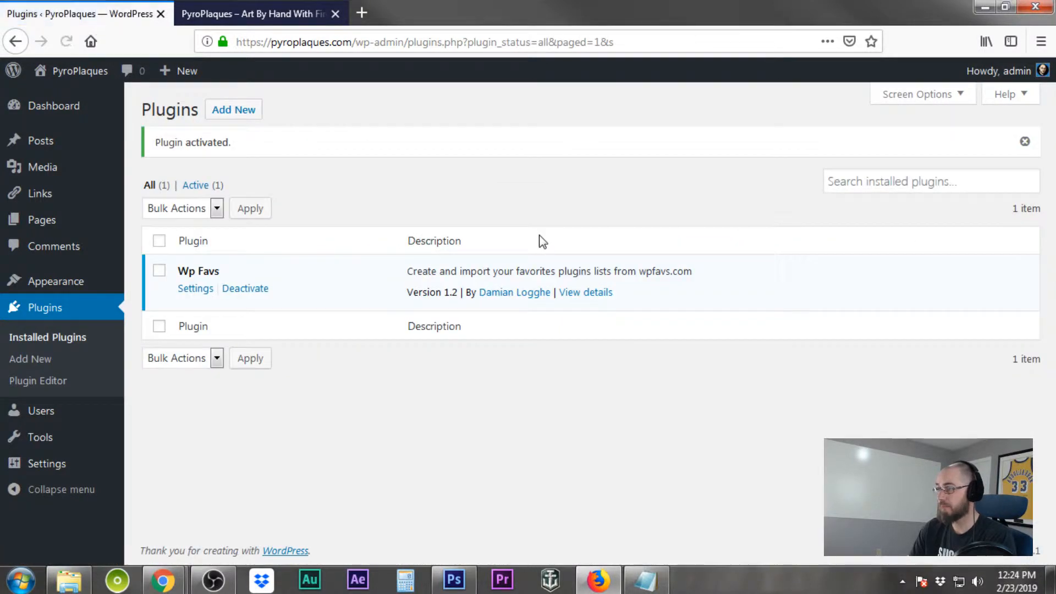
# Open the Wp Favs settings, paste the list's quick key into the Quick Key field and quick-load it
pyautogui.click(195, 288)
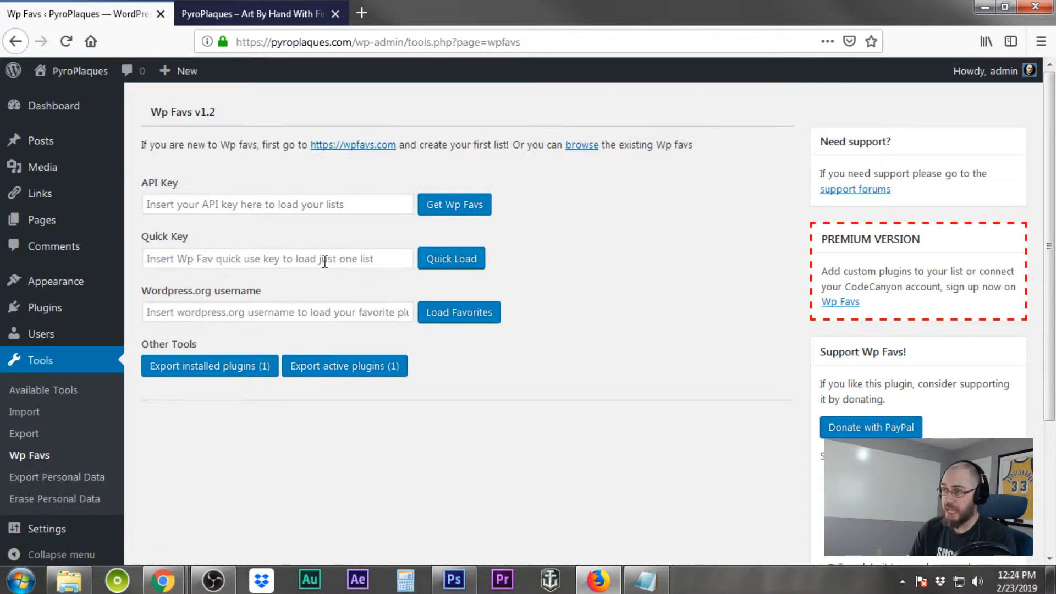
pyautogui.click(306, 259)
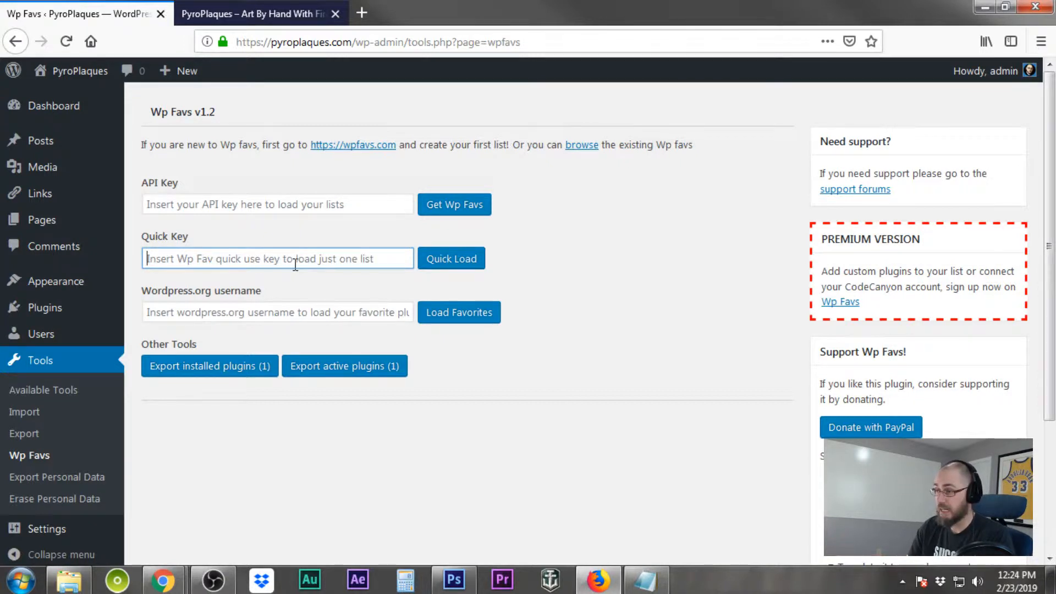
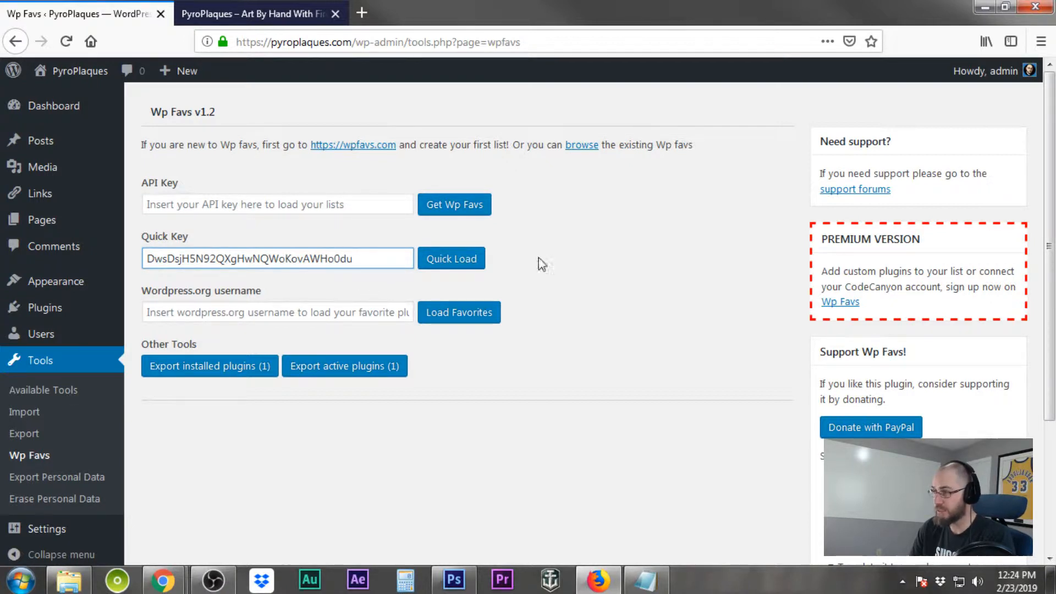
pyautogui.click(467, 263)
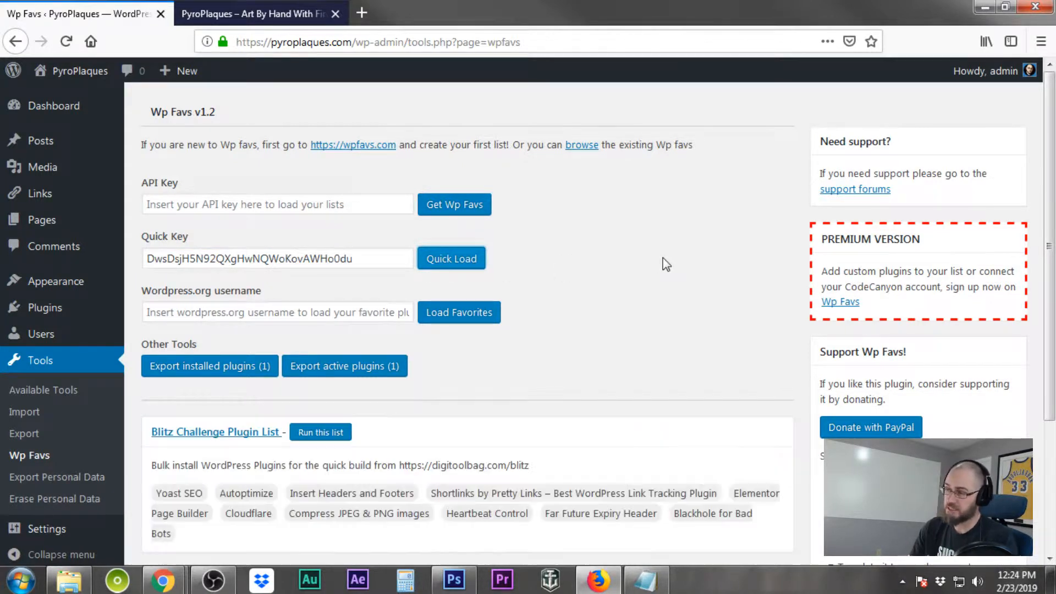
# Run the Blitz Challenge Plugin List, select all of its plugins and apply the Install bulk action
pyautogui.scroll(-3, 665, 264)
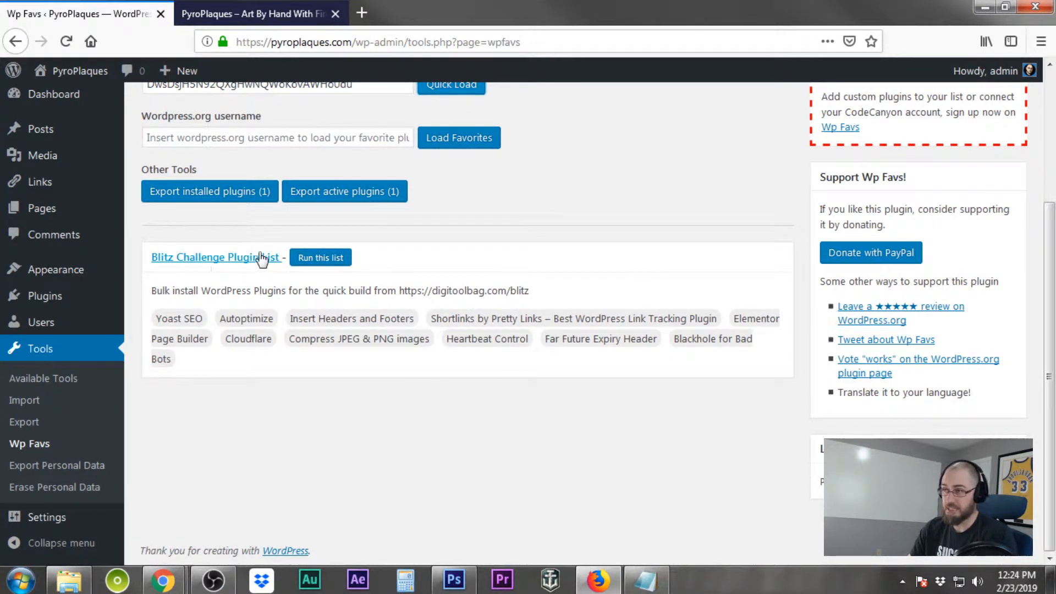
pyautogui.click(342, 259)
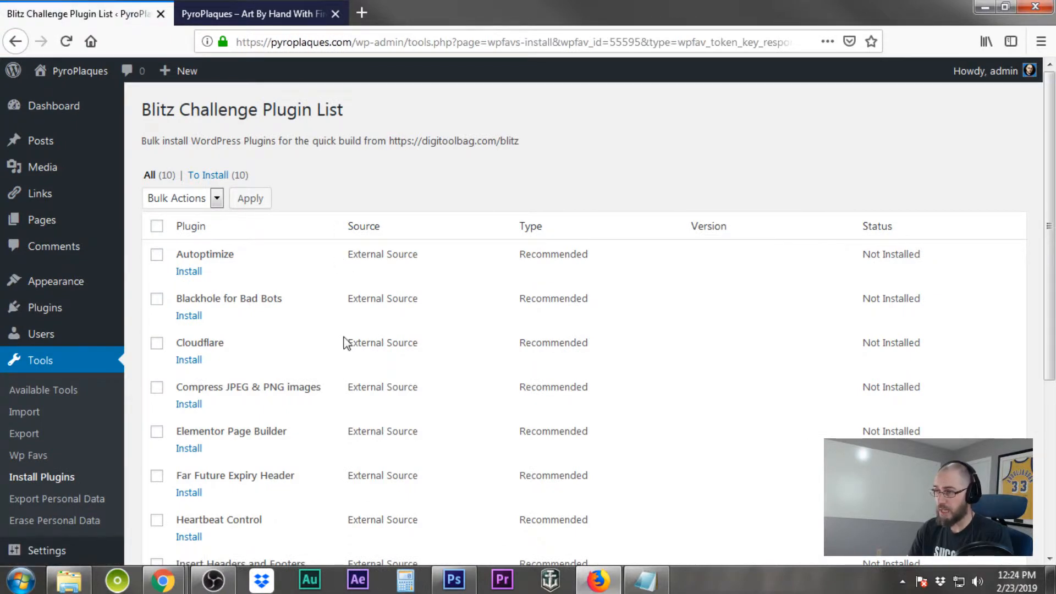
pyautogui.scroll(-5, 344, 341)
pyautogui.scroll(5, 344, 342)
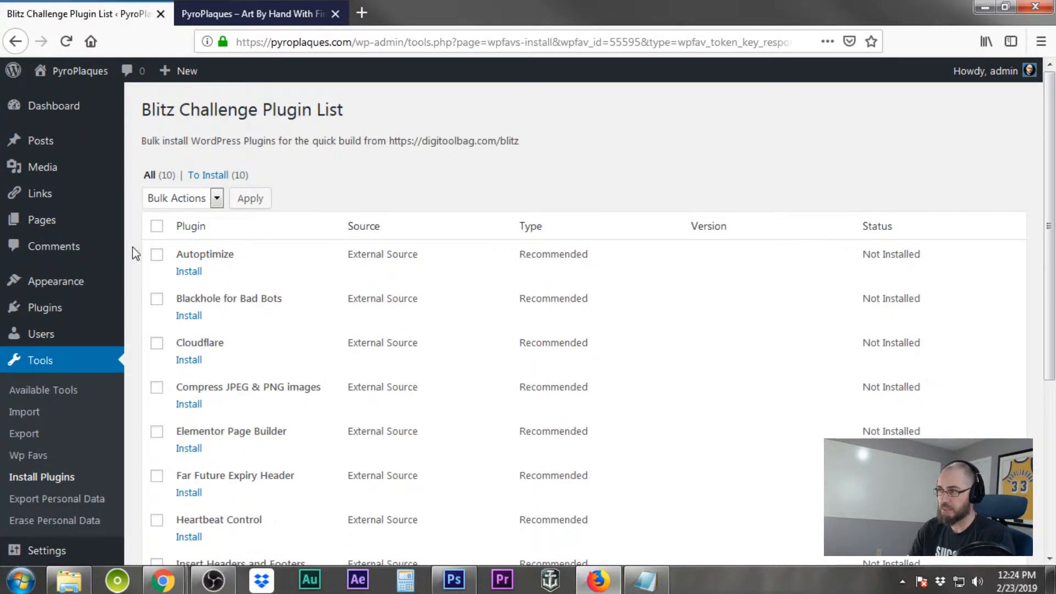
pyautogui.click(157, 227)
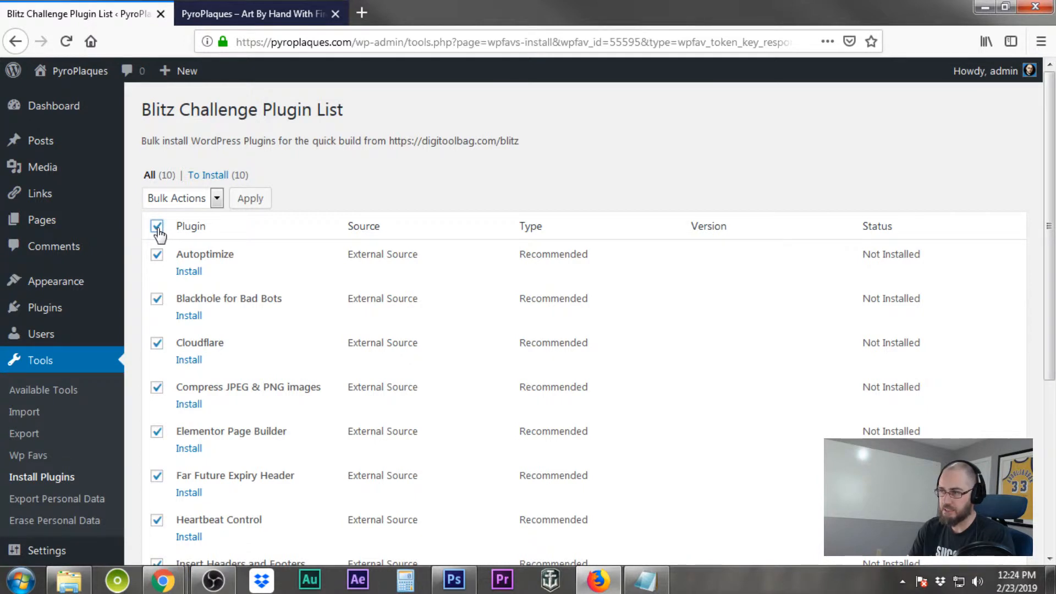
pyautogui.click(216, 199)
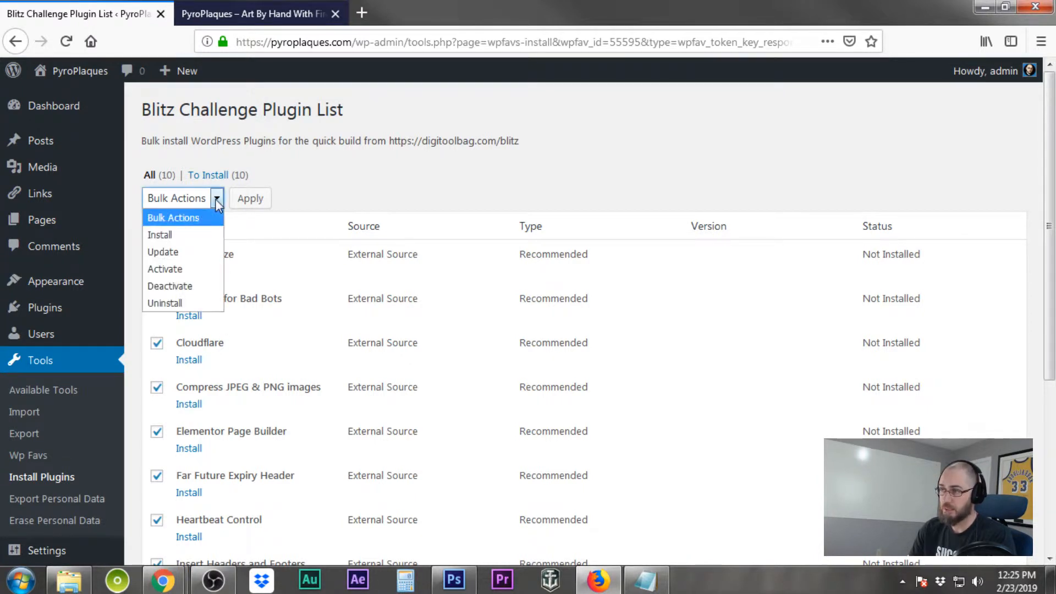
pyautogui.click(177, 241)
pyautogui.click(251, 199)
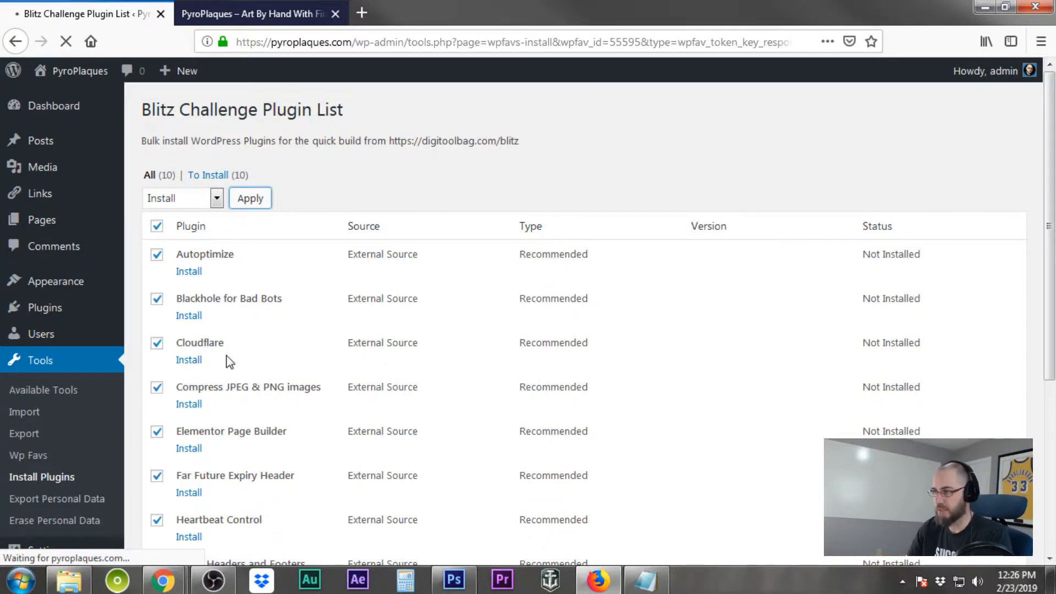
# Scroll through the installation progress and return to the Wpfavs Installer
pyautogui.scroll(-3, 230, 362)
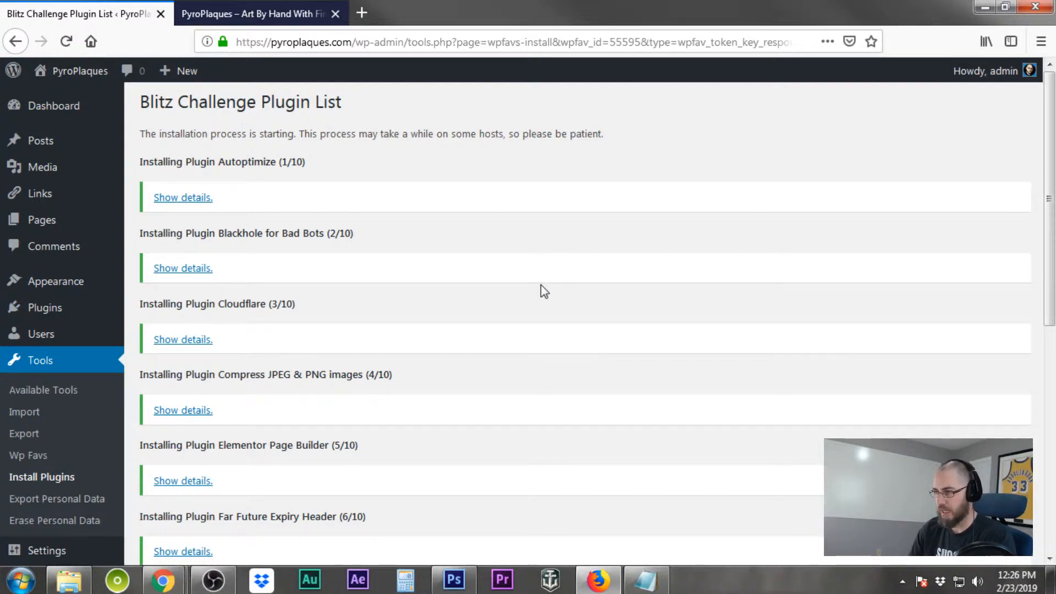
pyautogui.scroll(-7, 540, 284)
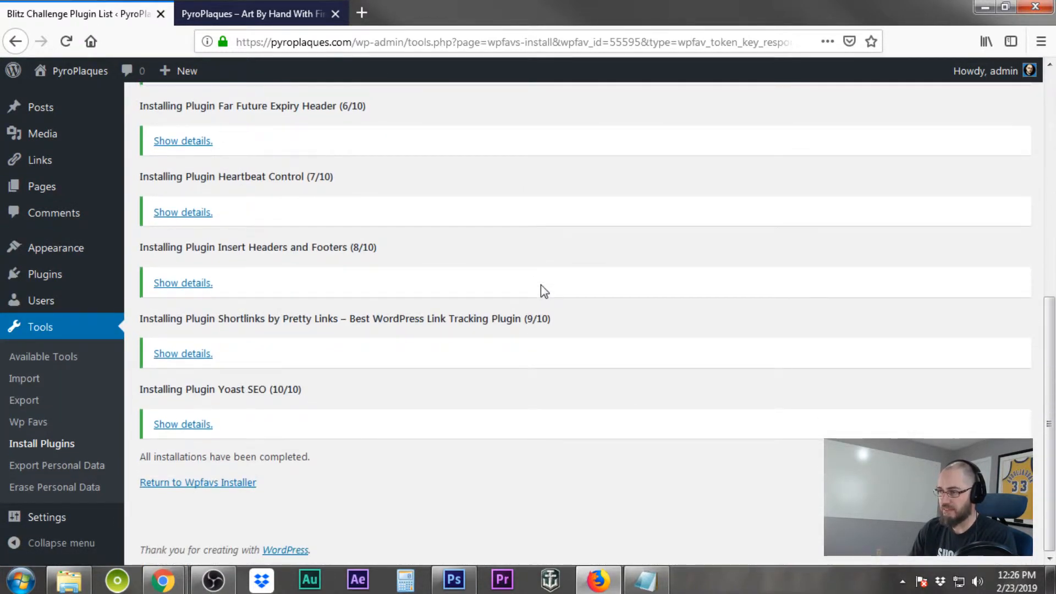
pyautogui.click(175, 483)
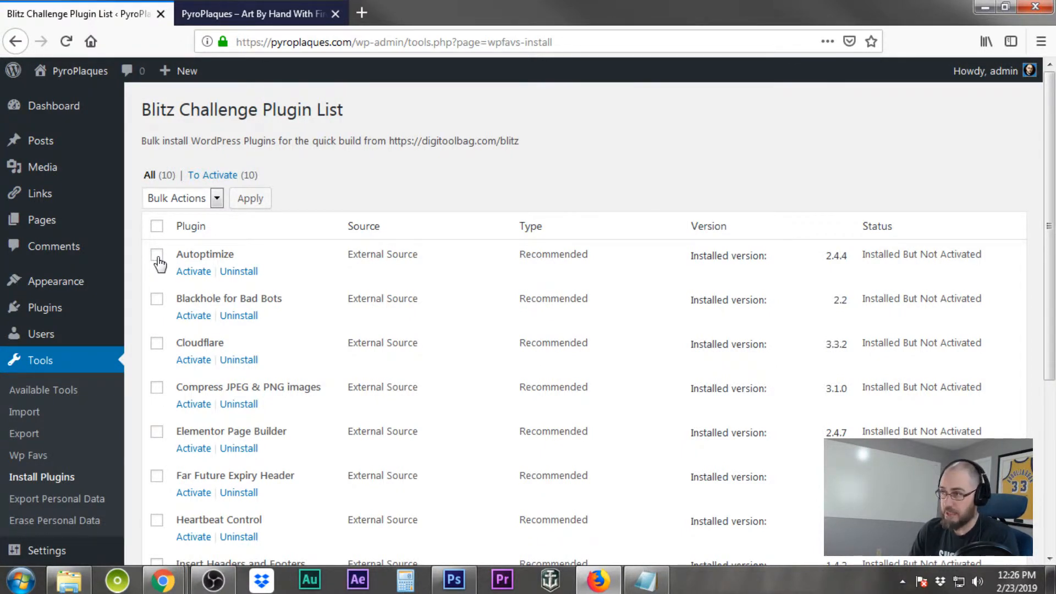
# Select every plugin in the list except Cloudflare and Compress JPEG & PNG images
pyautogui.click(158, 256)
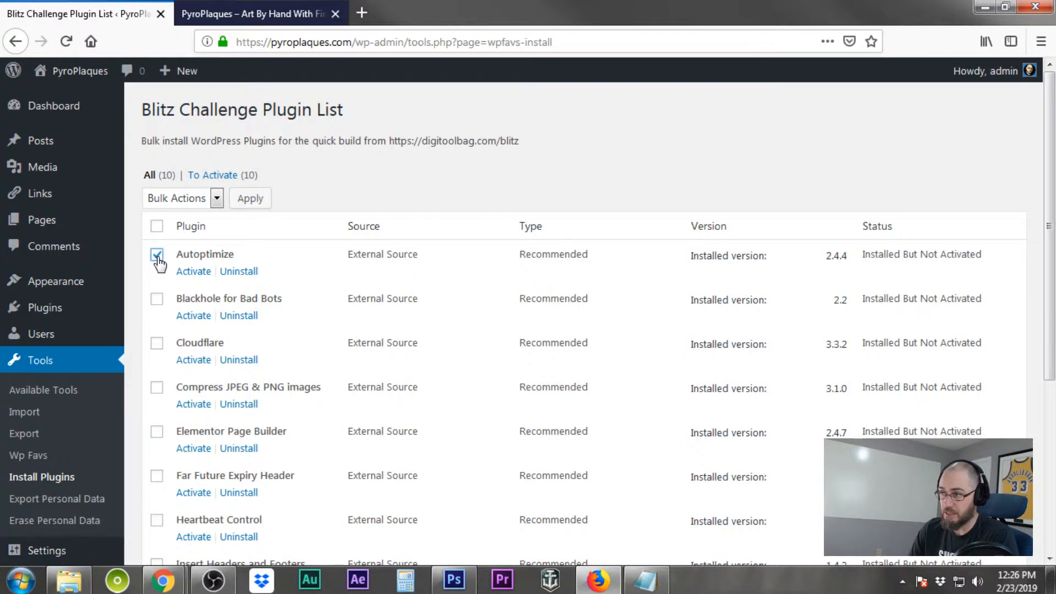
pyautogui.click(157, 302)
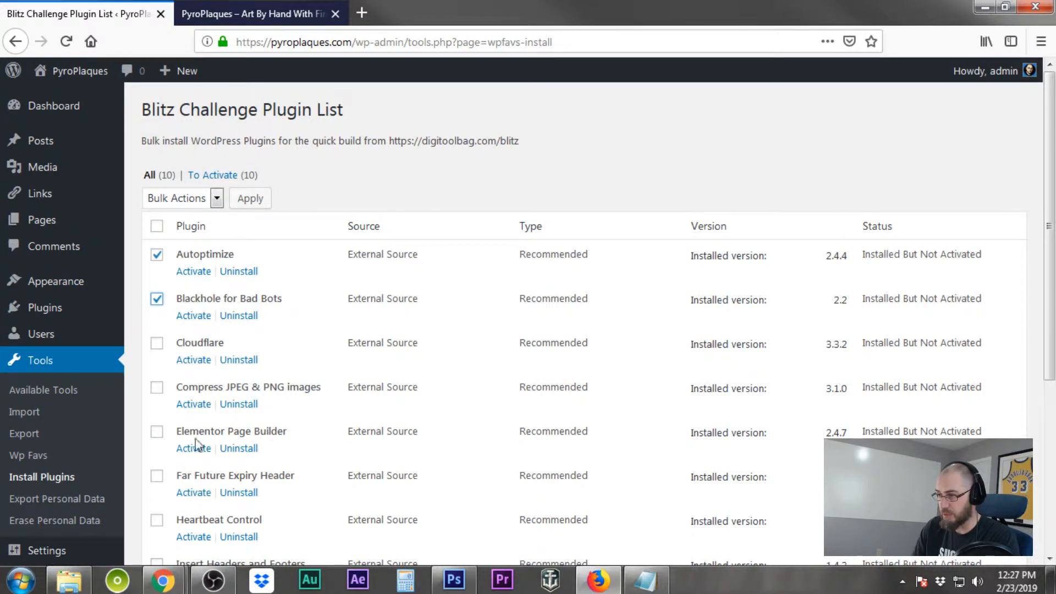
pyautogui.click(158, 437)
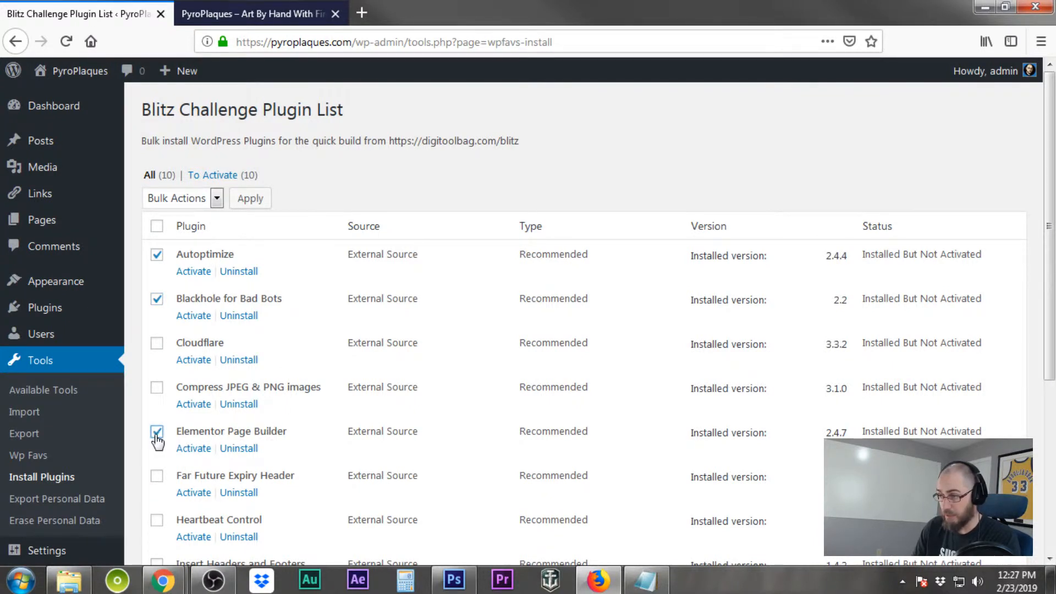
pyautogui.click(156, 482)
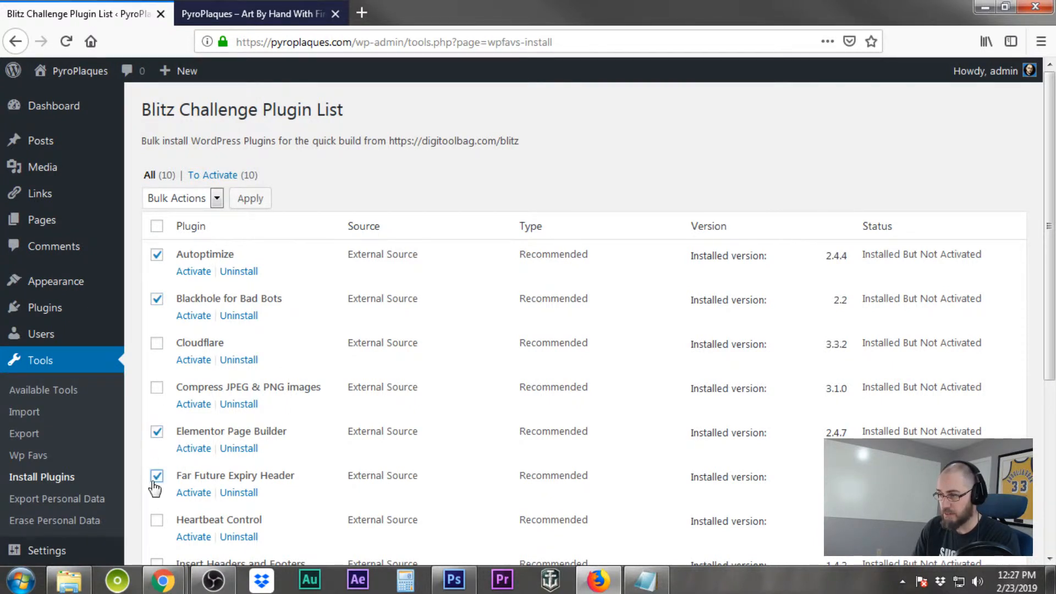
pyautogui.scroll(-3, 154, 488)
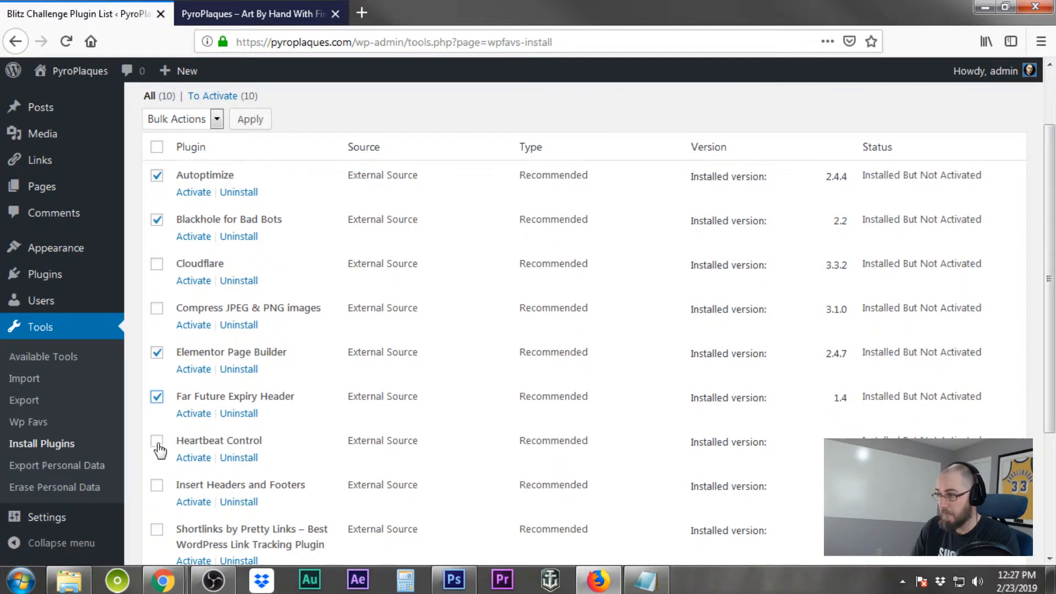
pyautogui.click(157, 443)
pyautogui.click(156, 486)
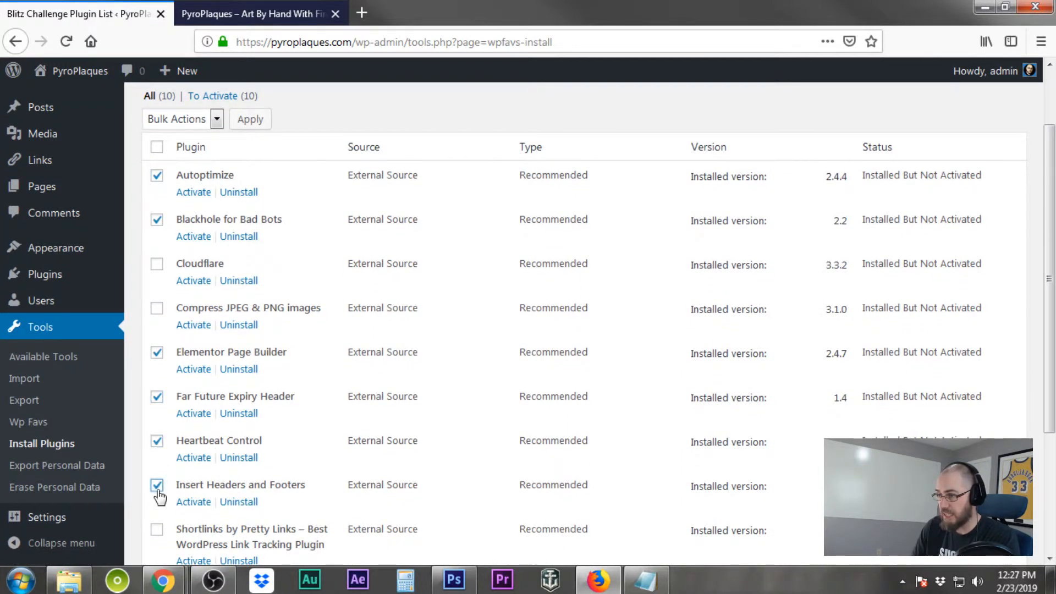
pyautogui.scroll(-3, 159, 497)
pyautogui.click(156, 449)
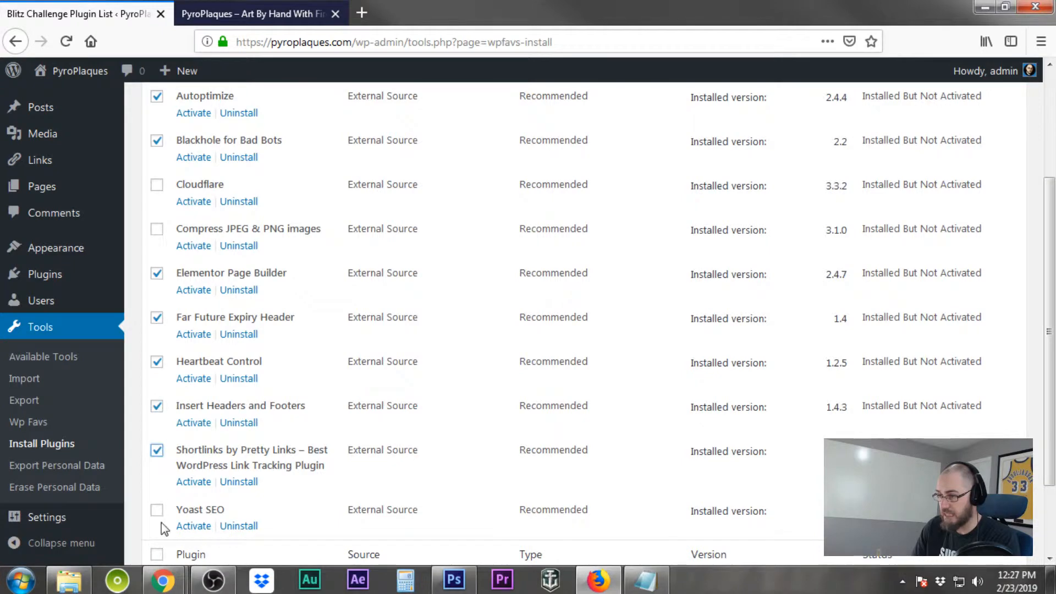
pyautogui.click(156, 510)
pyautogui.scroll(6, 233, 474)
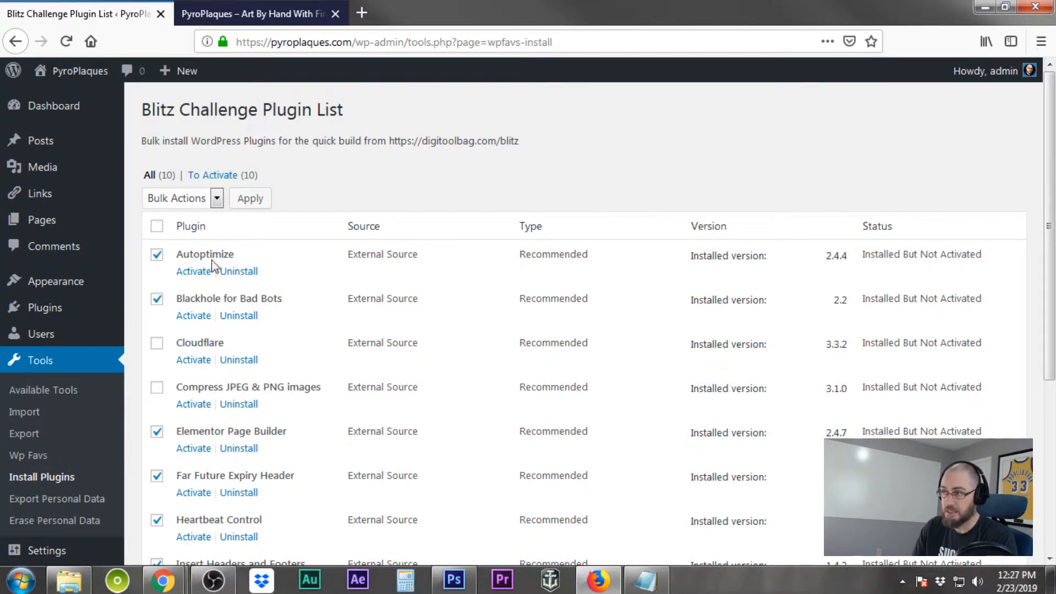
pyautogui.click(157, 226)
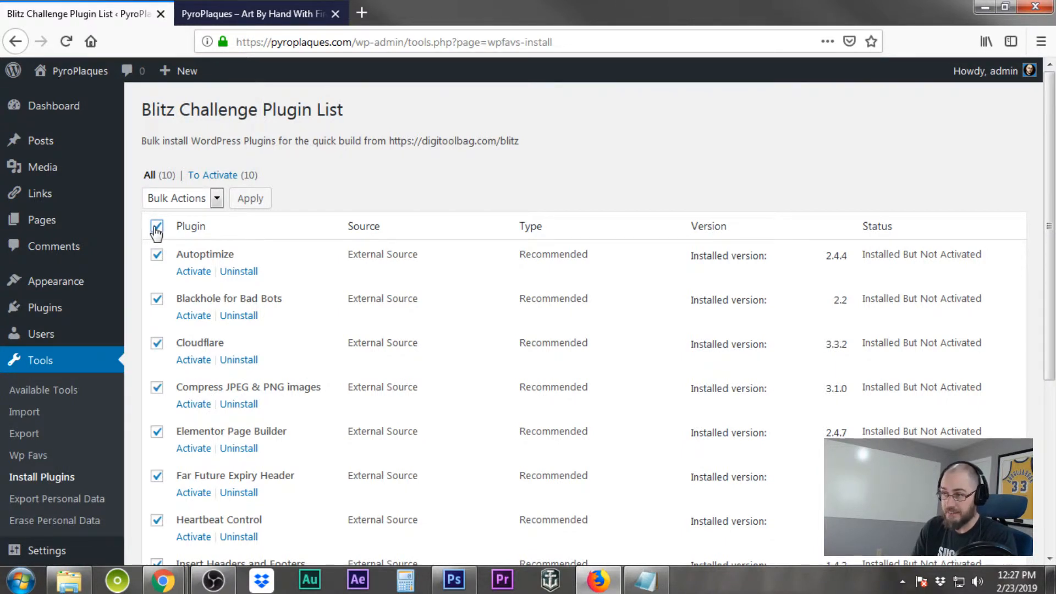
pyautogui.click(157, 343)
pyautogui.click(157, 387)
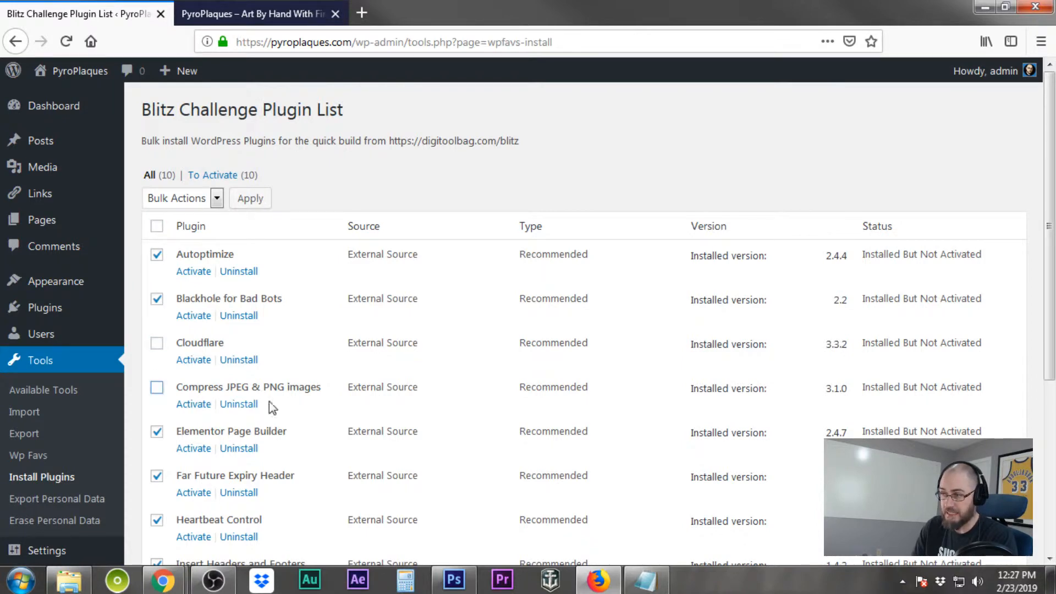
# Apply the Activate bulk action to the selected plugins
pyautogui.scroll(-5, 410, 406)
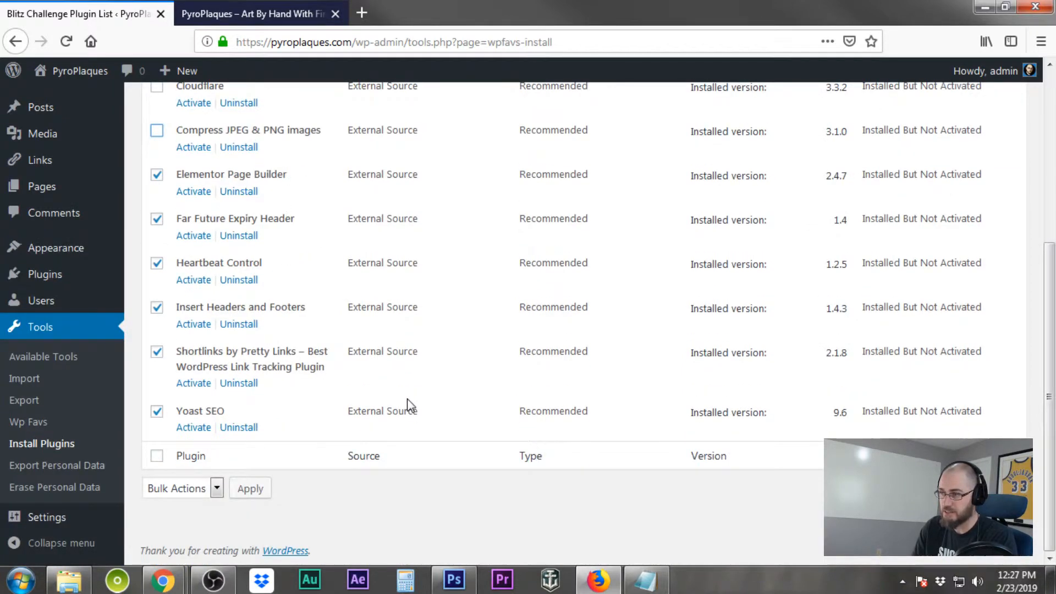
pyautogui.scroll(5, 410, 405)
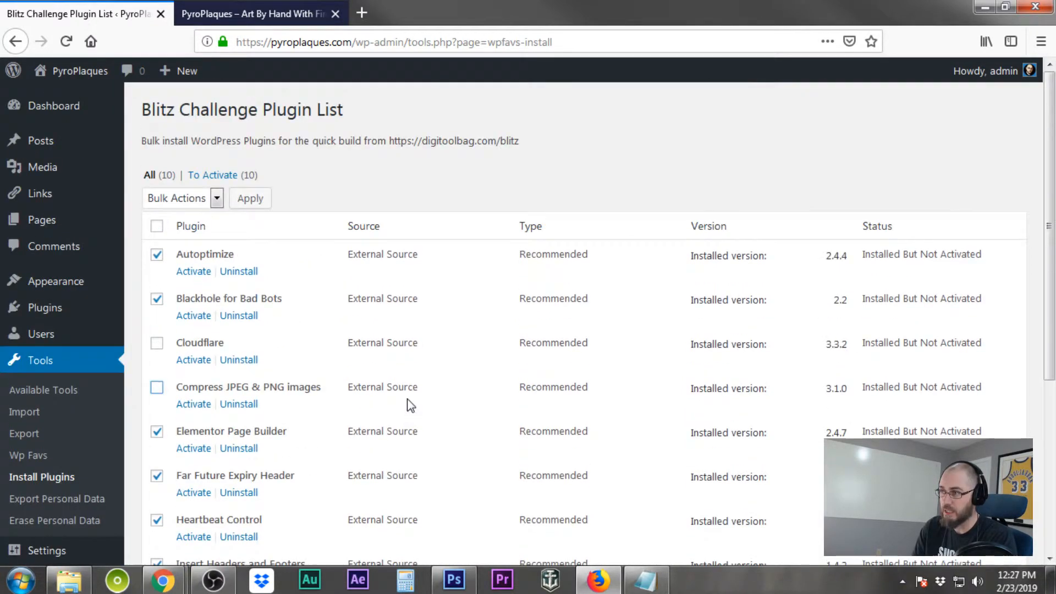
pyautogui.click(218, 199)
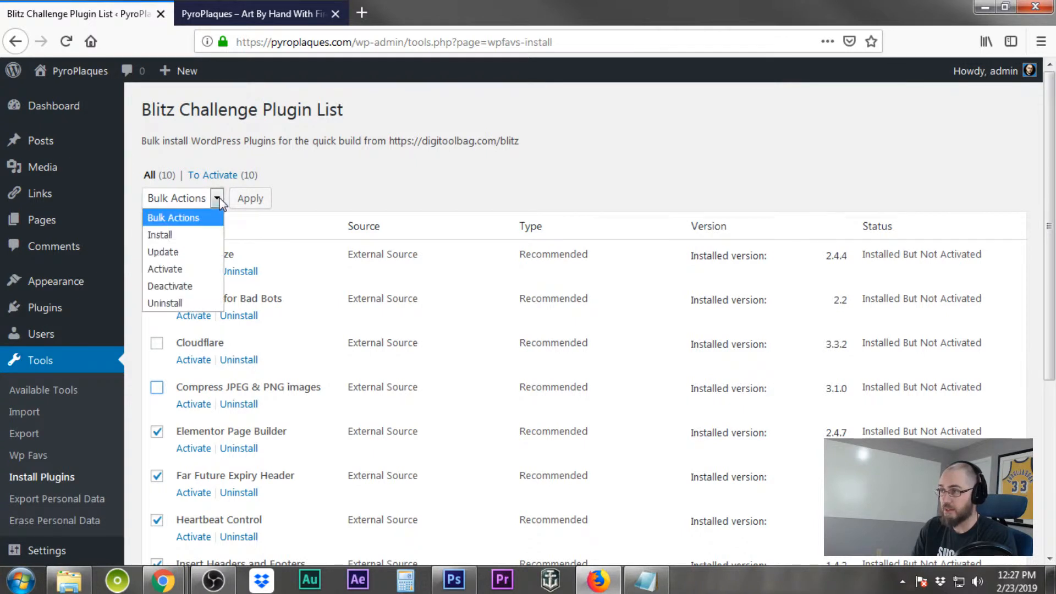
pyautogui.click(184, 269)
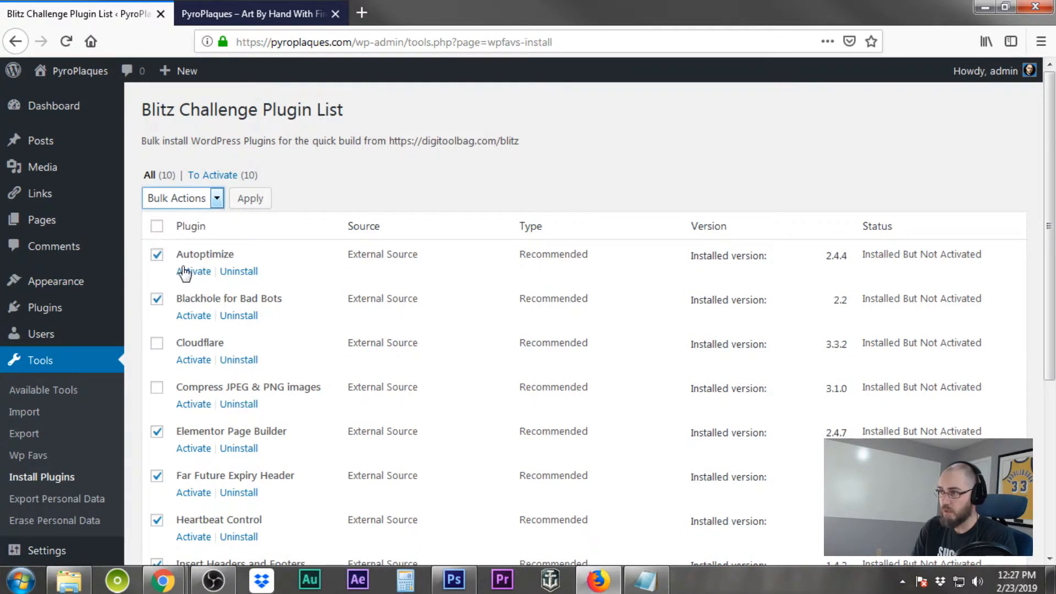
pyautogui.click(262, 203)
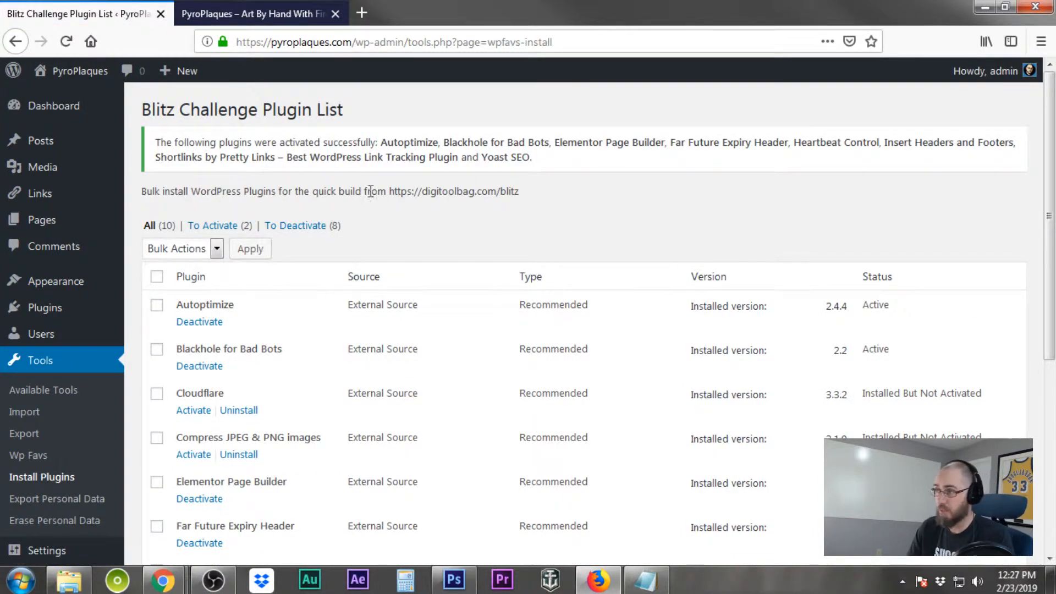
# Leave the installer list and close the Elementor Getting Started welcome screen
pyautogui.scroll(-4, 571, 283)
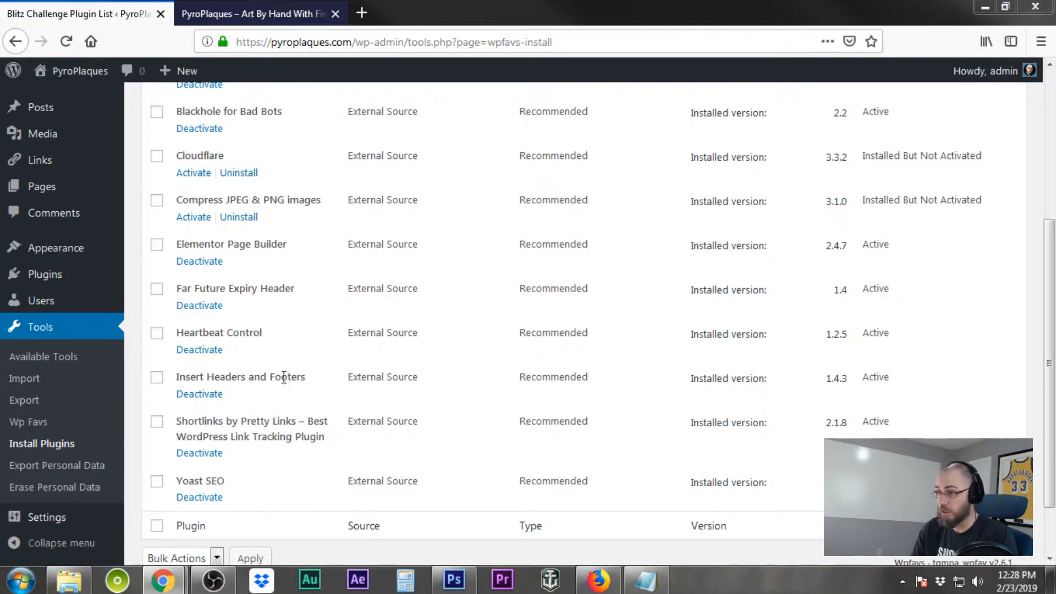
pyautogui.moveTo(73, 273)
pyautogui.click(188, 275)
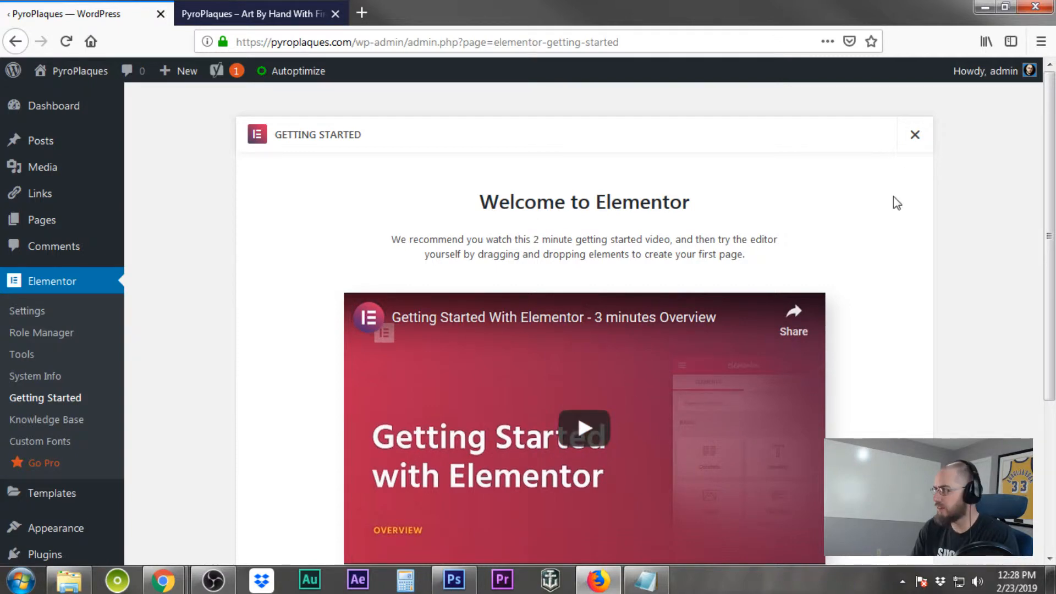
pyautogui.click(915, 135)
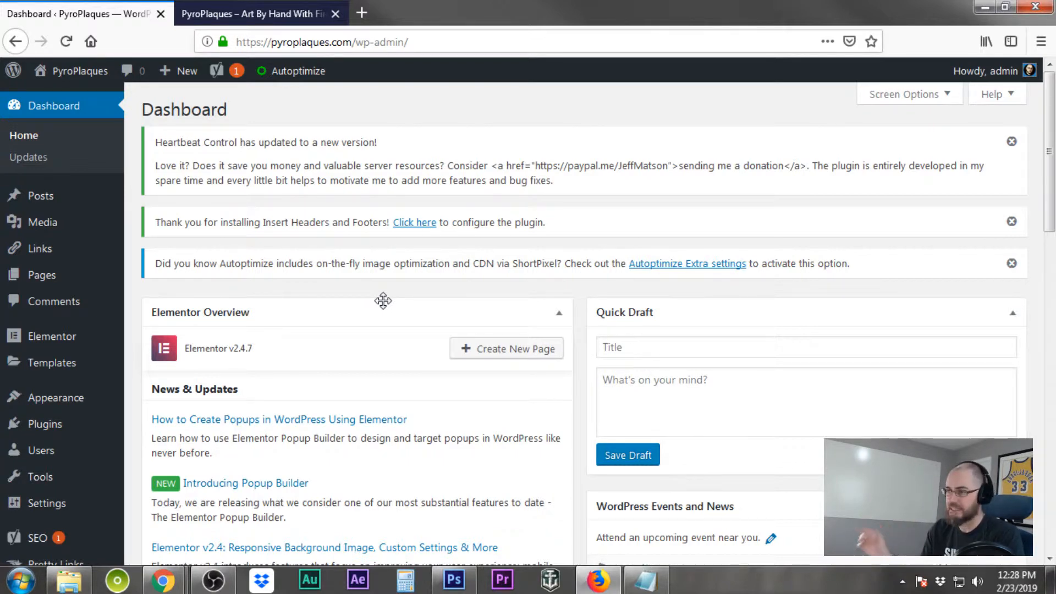
# Open the installed plugins list
pyautogui.scroll(-8, 384, 300)
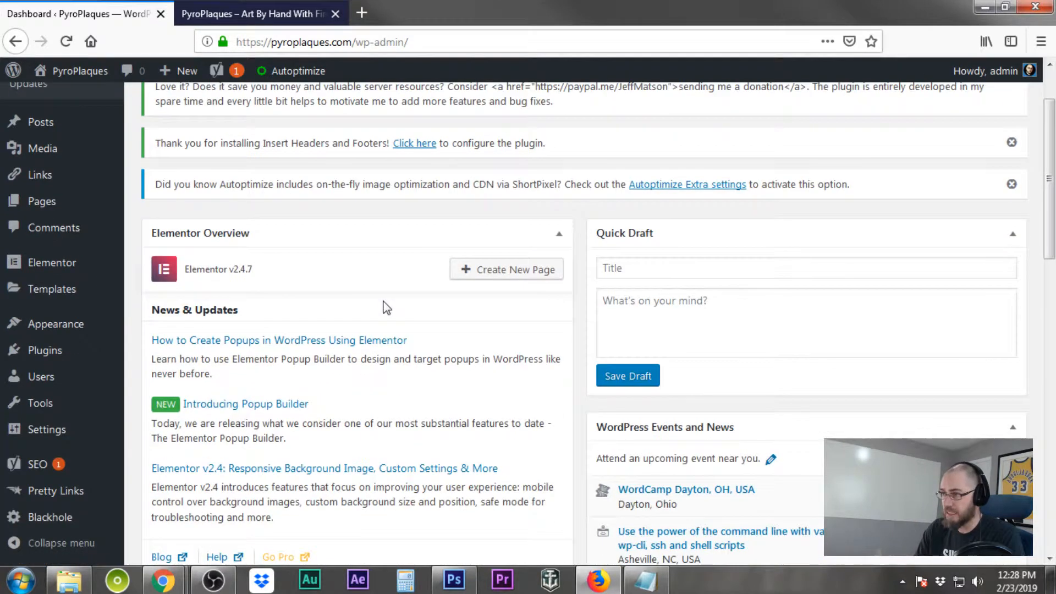
pyautogui.scroll(-7, 383, 300)
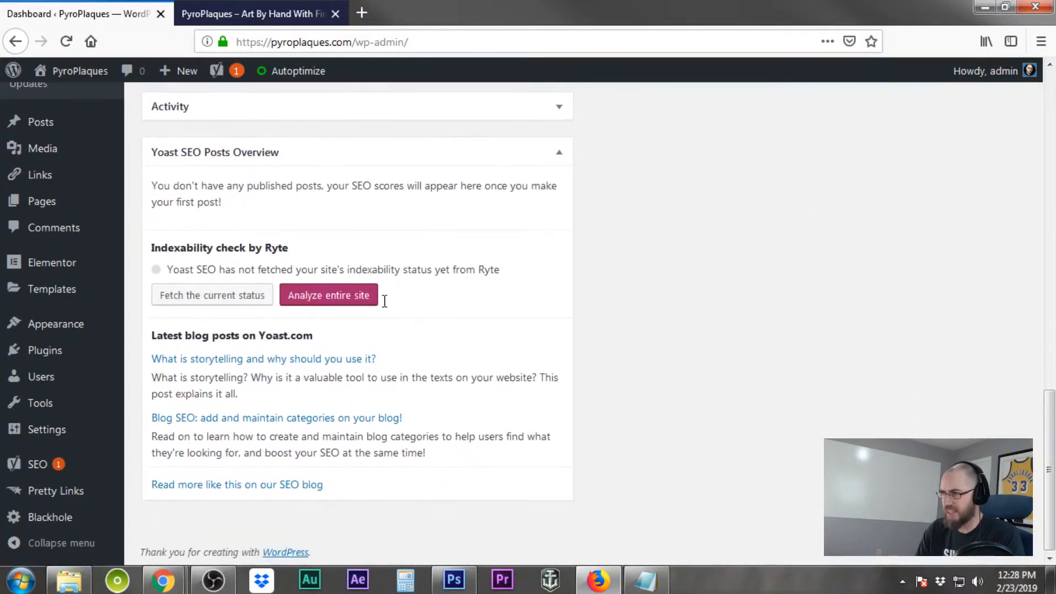
pyautogui.scroll(10, 383, 300)
pyautogui.scroll(6, 383, 300)
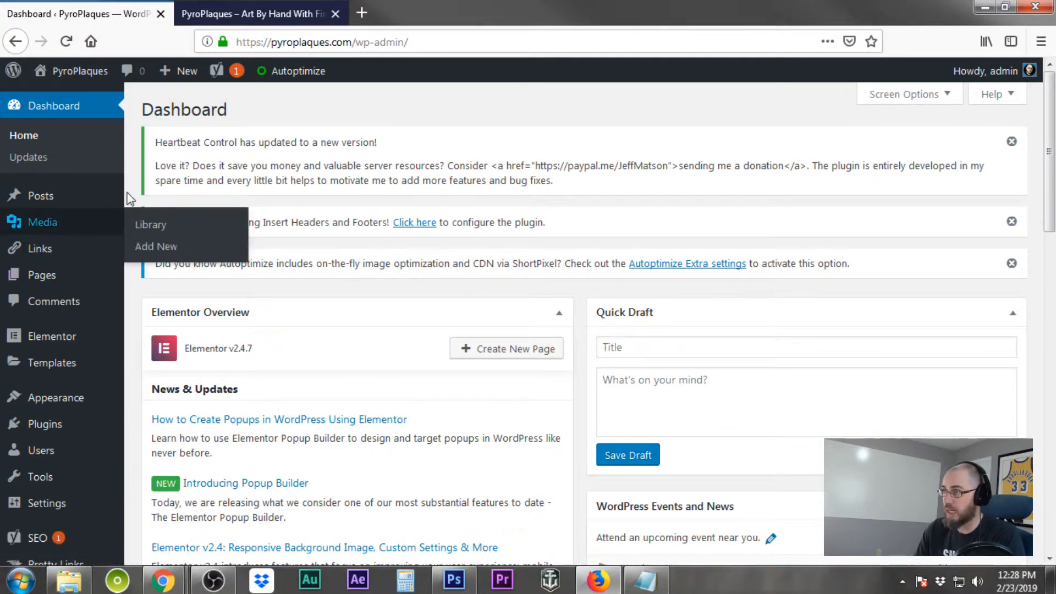
pyautogui.moveTo(77, 424)
pyautogui.click(171, 428)
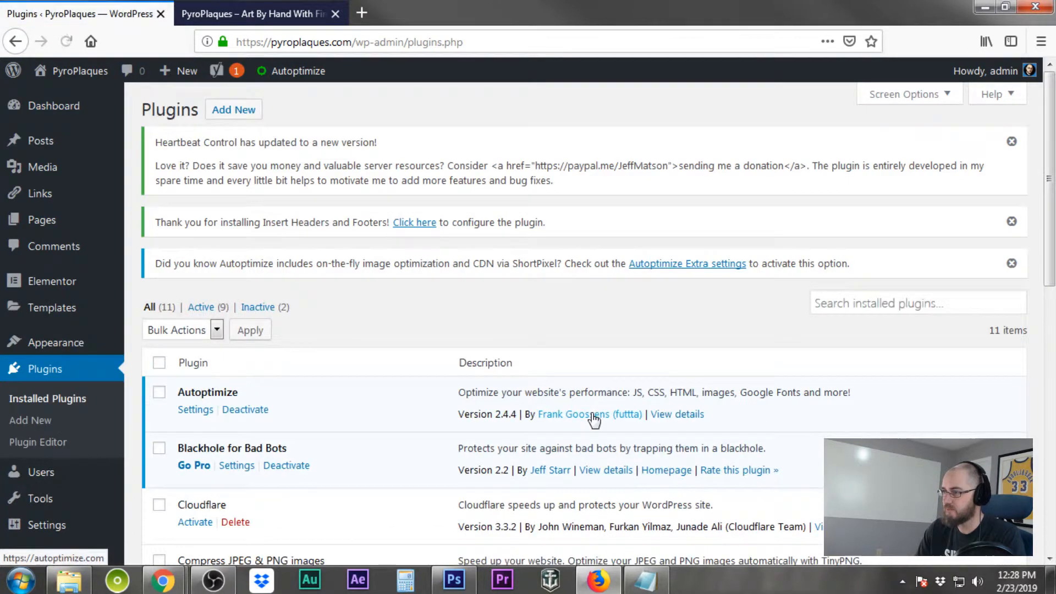
# Open Autoptimize's settings in a new tab and switch to that tab
pyautogui.scroll(-3, 346, 305)
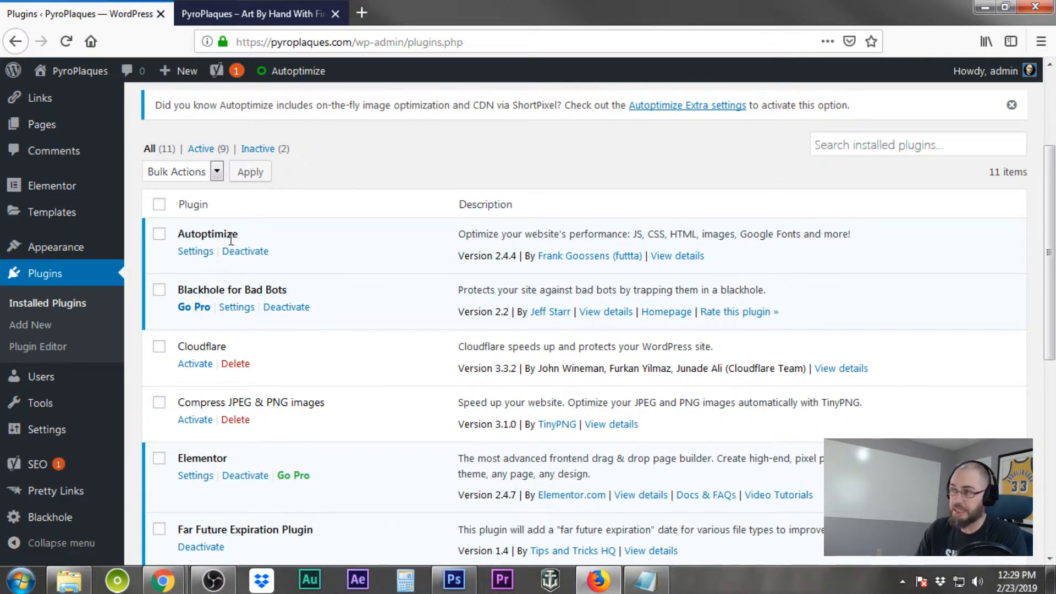
pyautogui.rightClick(195, 254)
pyautogui.click(226, 264)
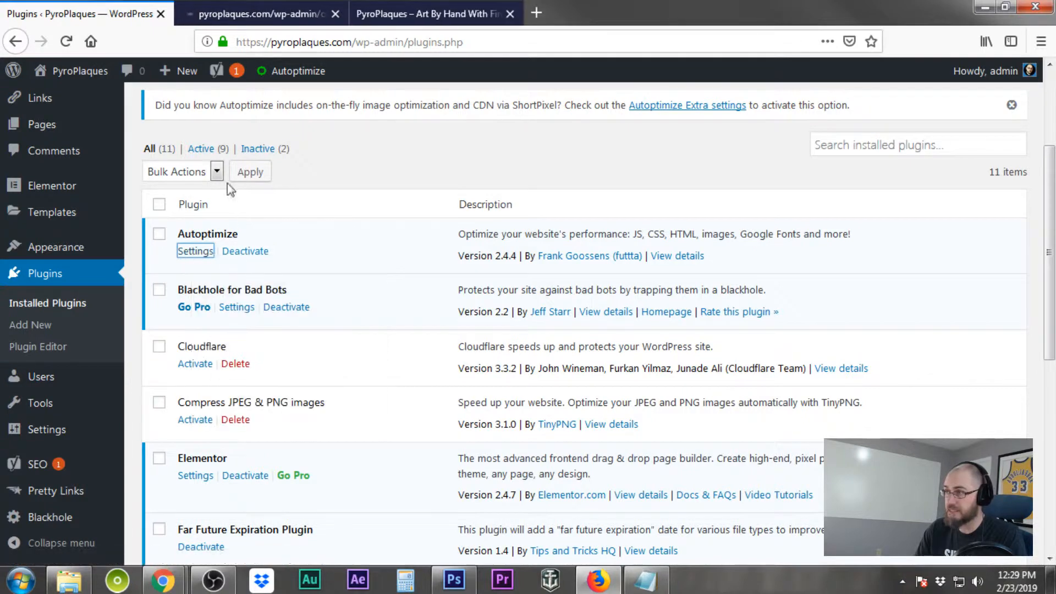
pyautogui.click(235, 11)
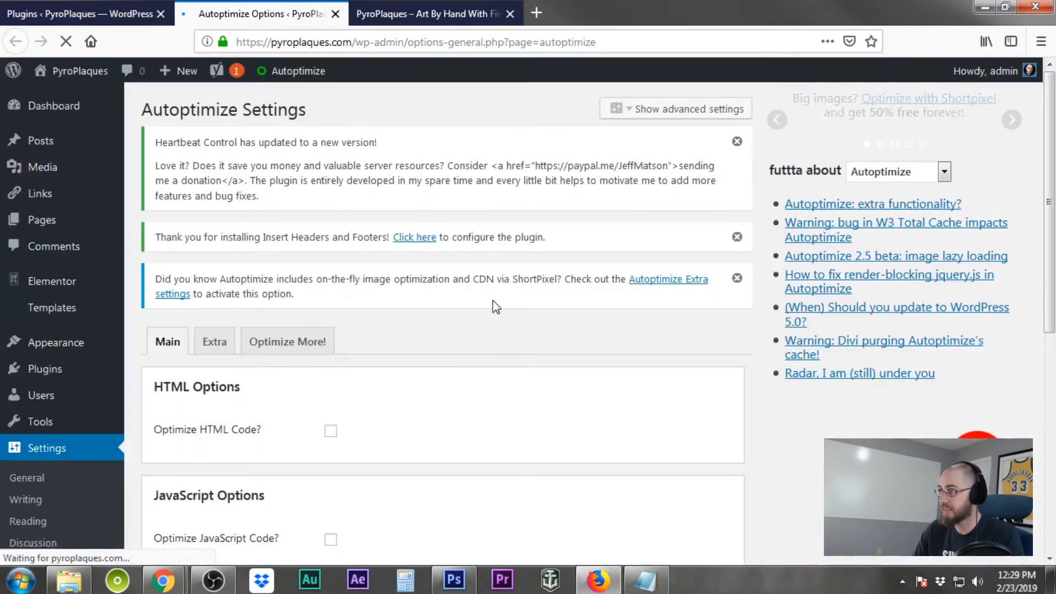
# Enable Optimize HTML, JavaScript and CSS Code in Autoptimize and save the changes while emptying the cache
pyautogui.scroll(-4, 492, 302)
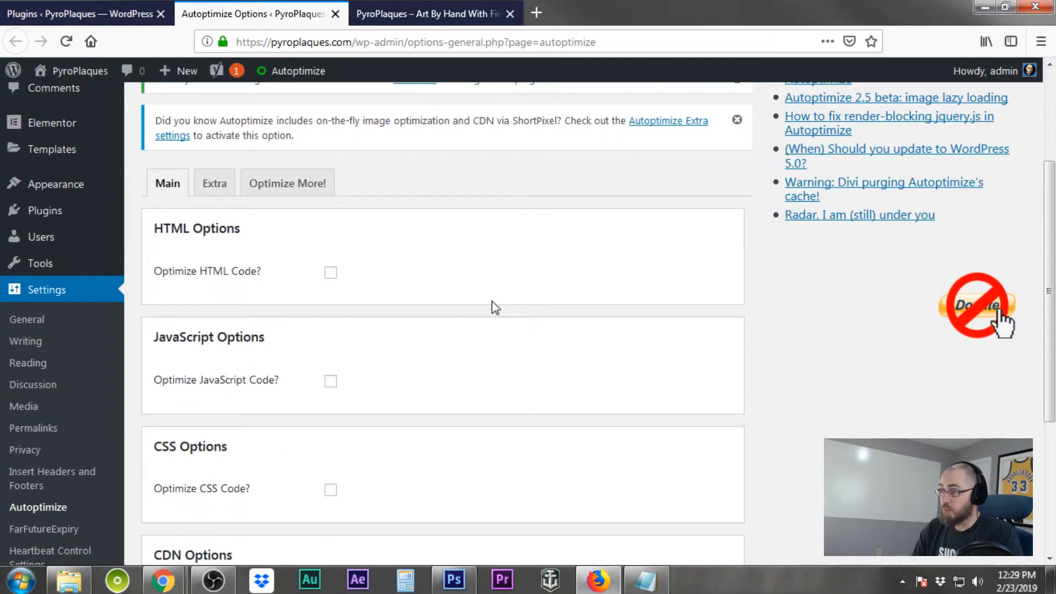
pyautogui.click(332, 275)
pyautogui.click(331, 382)
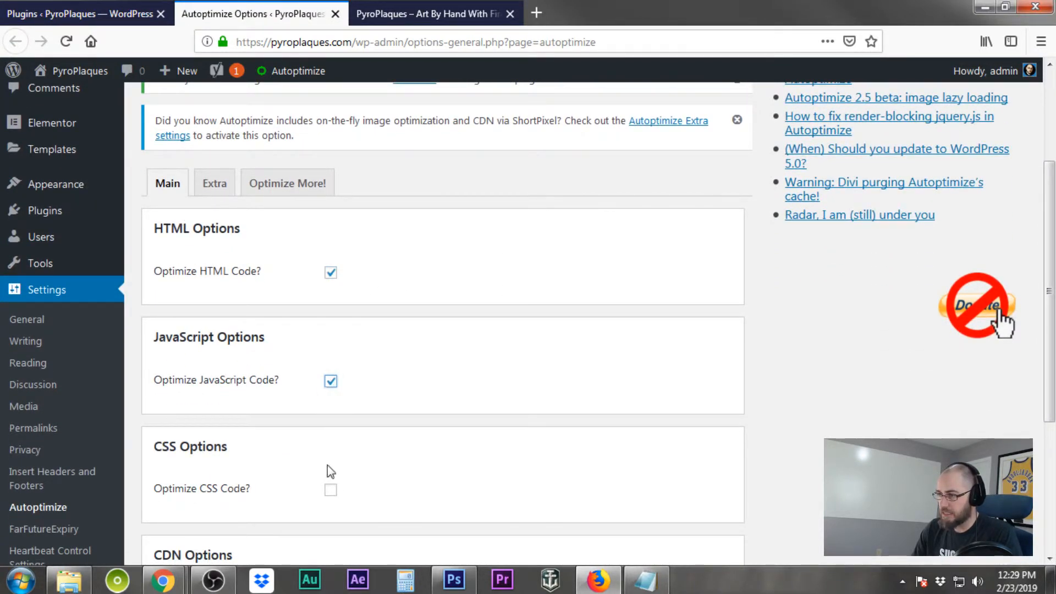
pyautogui.click(330, 489)
pyautogui.scroll(-4, 455, 486)
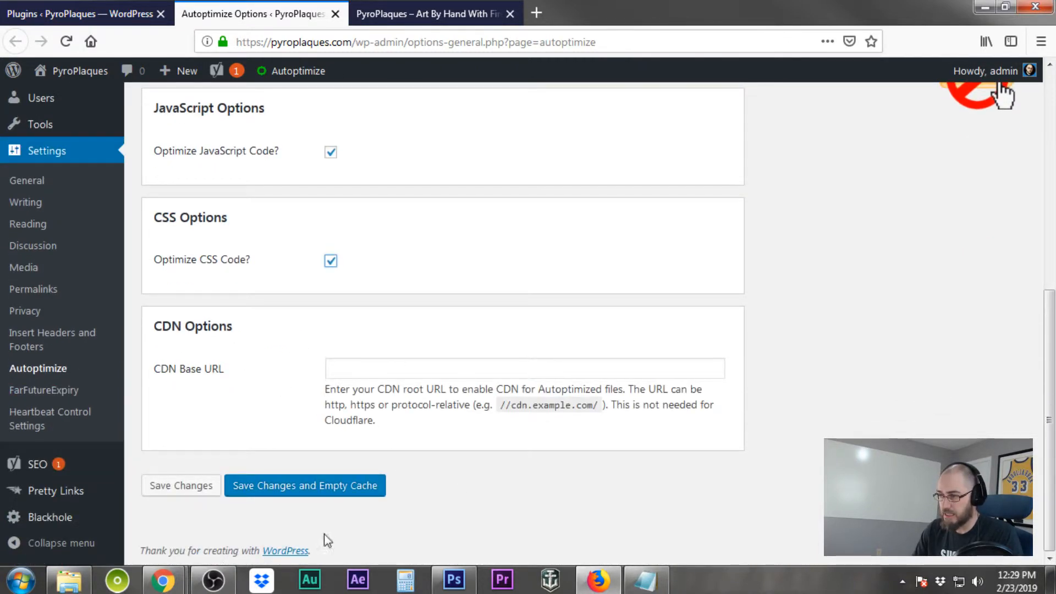
pyautogui.click(298, 491)
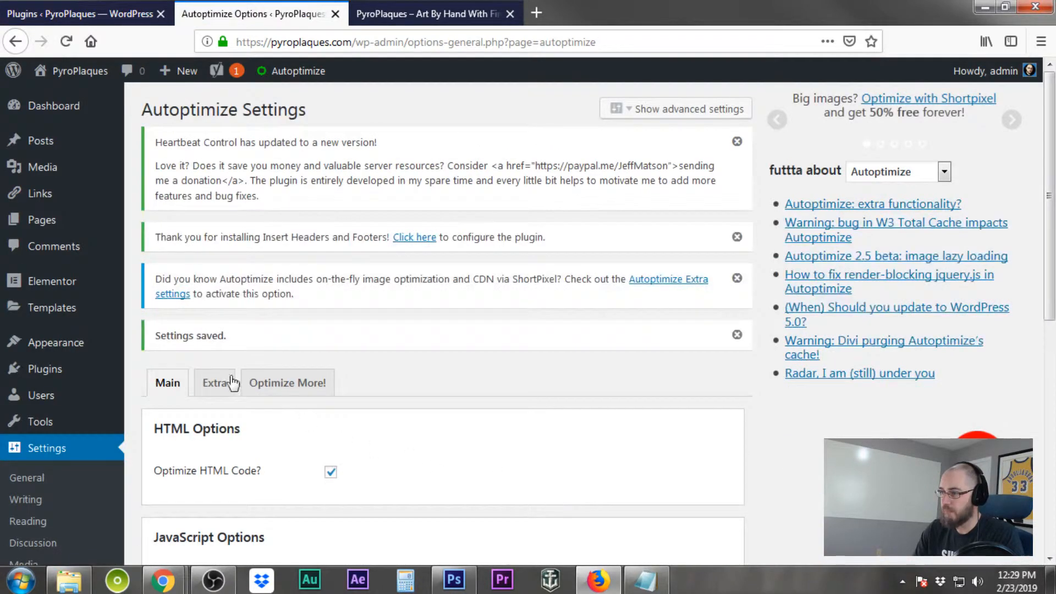
# On Autoptimize's Extra tab, enable on-the-fly image optimization through the CDN with Glossy quality
pyautogui.click(208, 391)
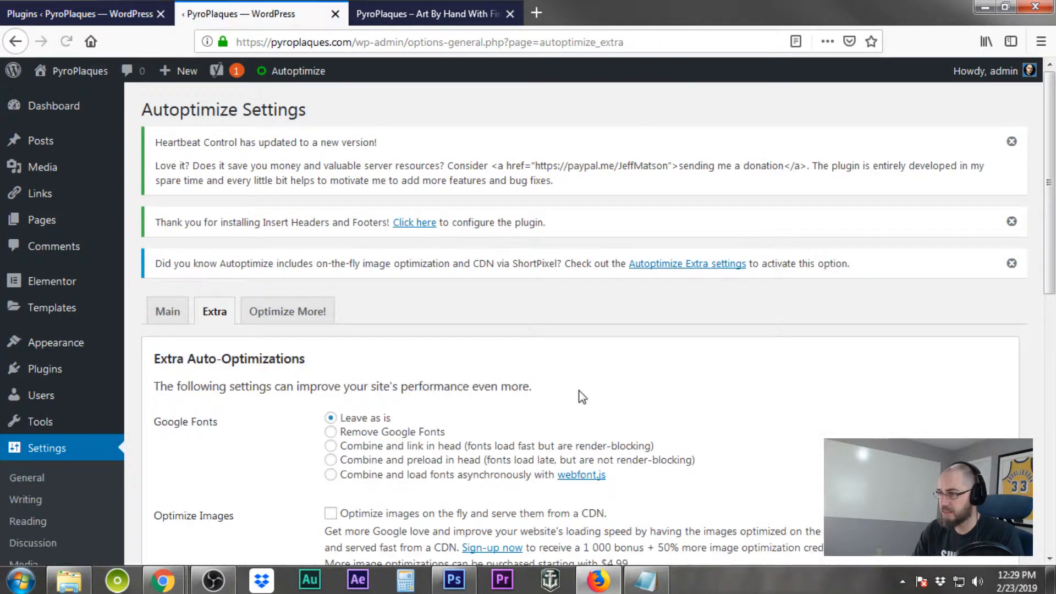
pyautogui.scroll(-2, 580, 396)
pyautogui.scroll(-3, 580, 396)
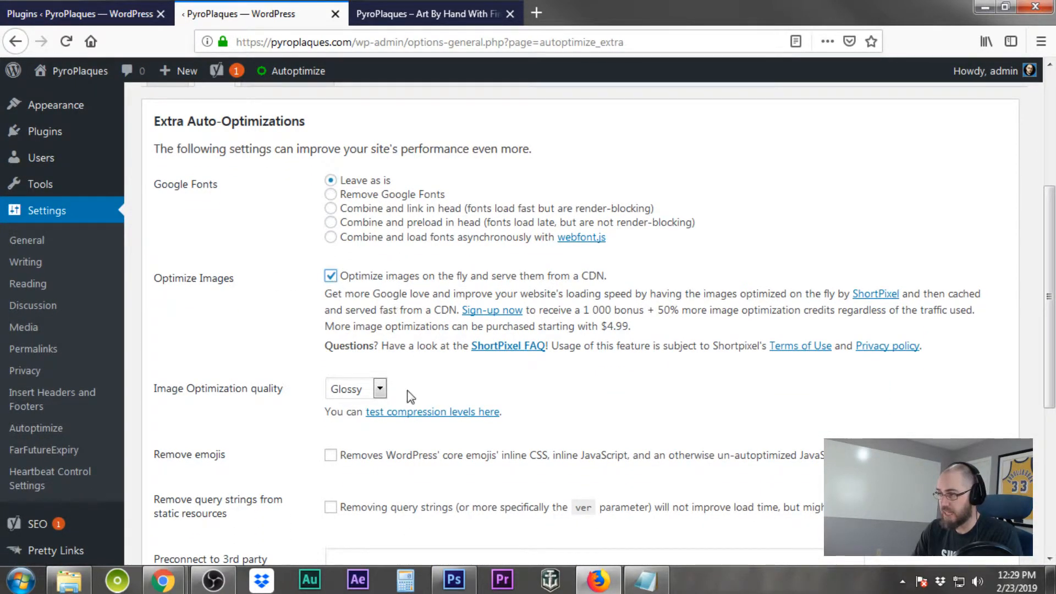
pyautogui.click(379, 390)
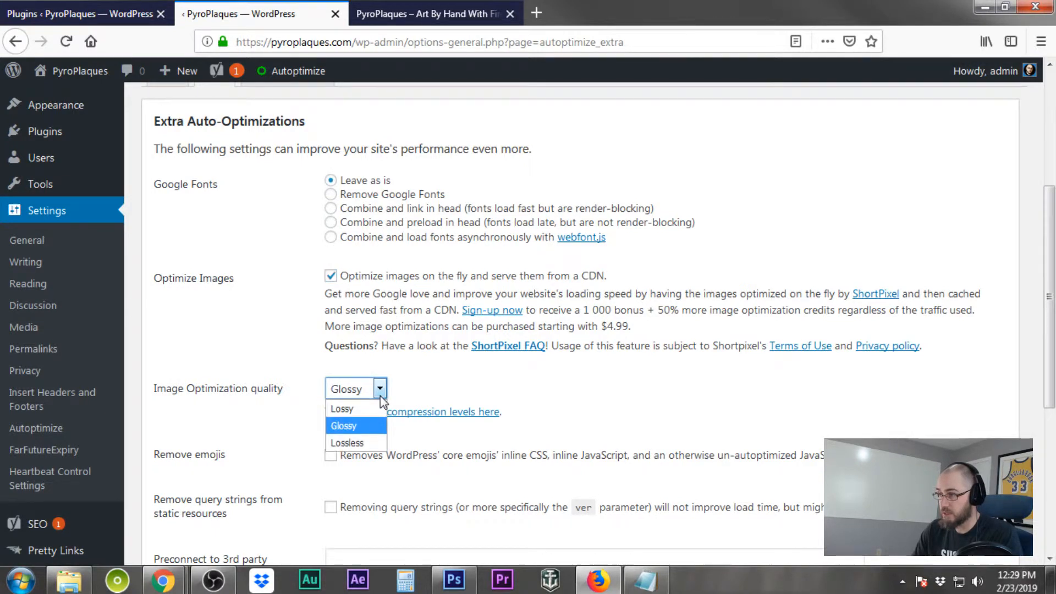
pyautogui.click(510, 372)
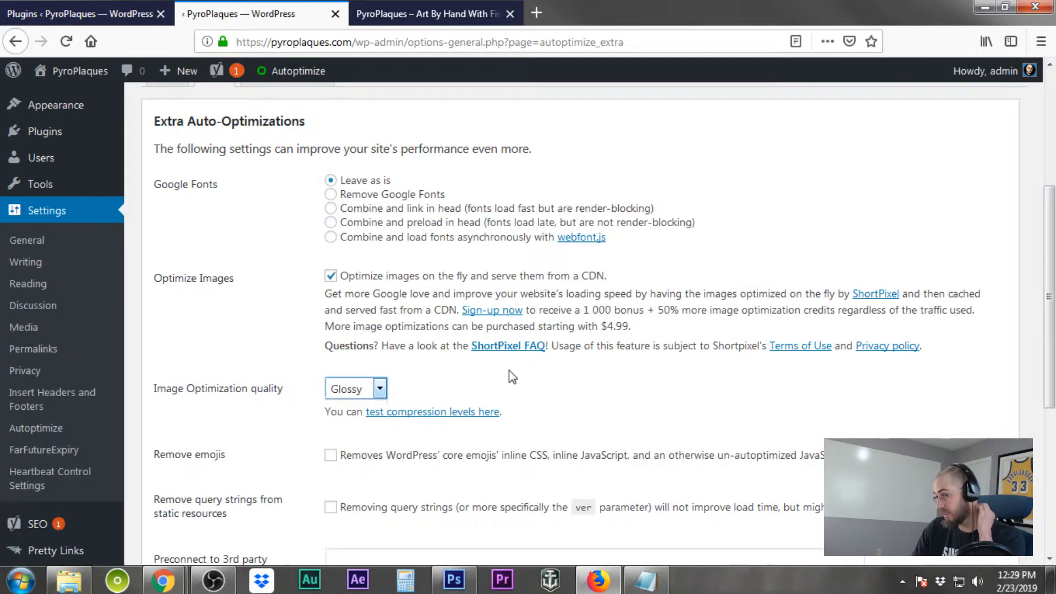
# Open the compression levels test page and read the comparison of Lossy, Glossy and Lossless compression
pyautogui.click(423, 417)
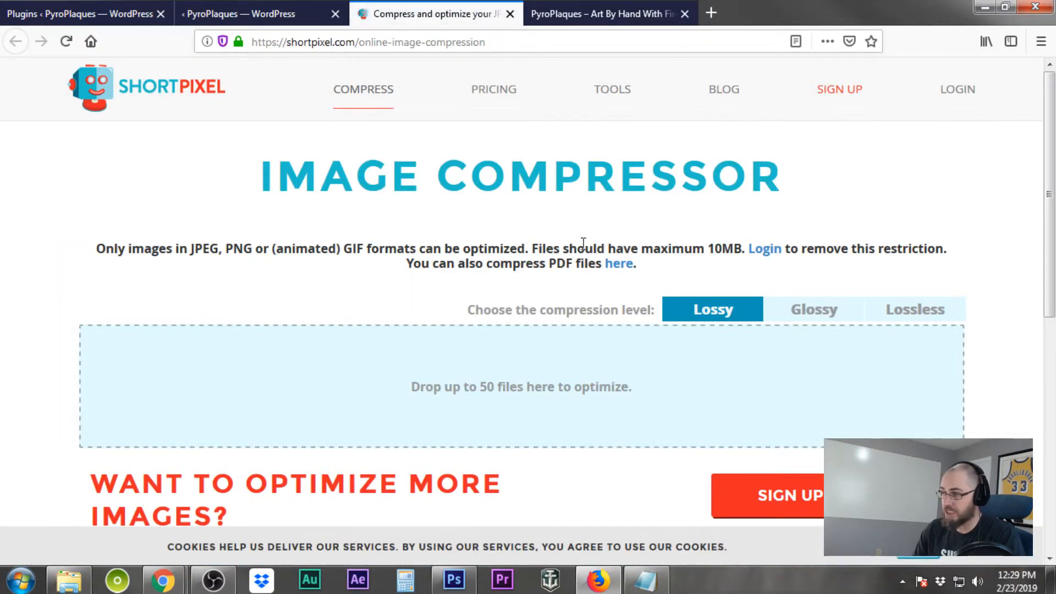
pyautogui.scroll(-4, 583, 242)
pyautogui.scroll(-3, 587, 364)
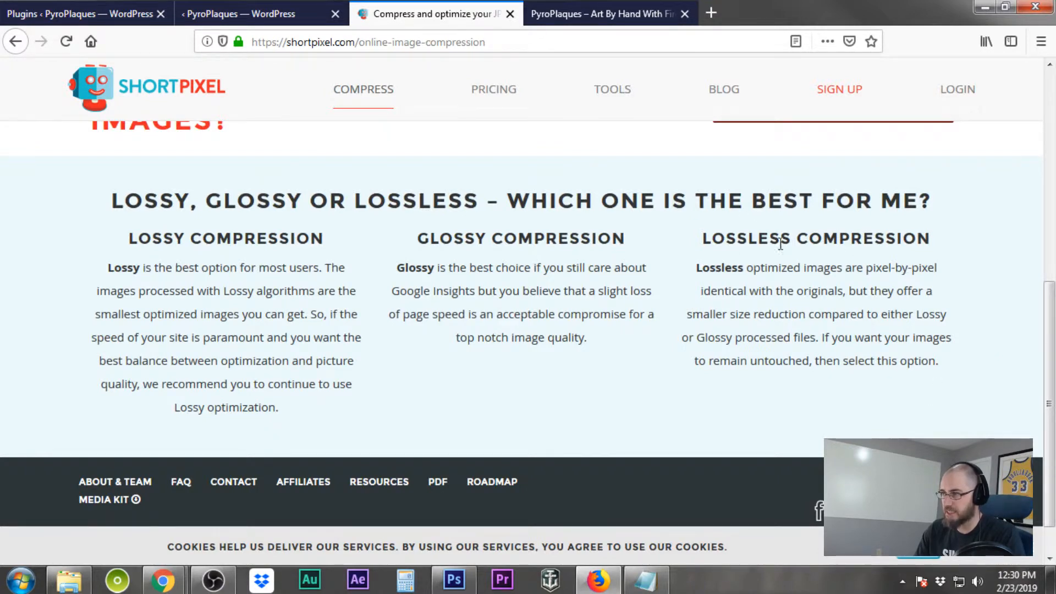
# Return to Autoptimize's Extra settings and set the image optimization quality to Lossy
pyautogui.scroll(6, 165, 237)
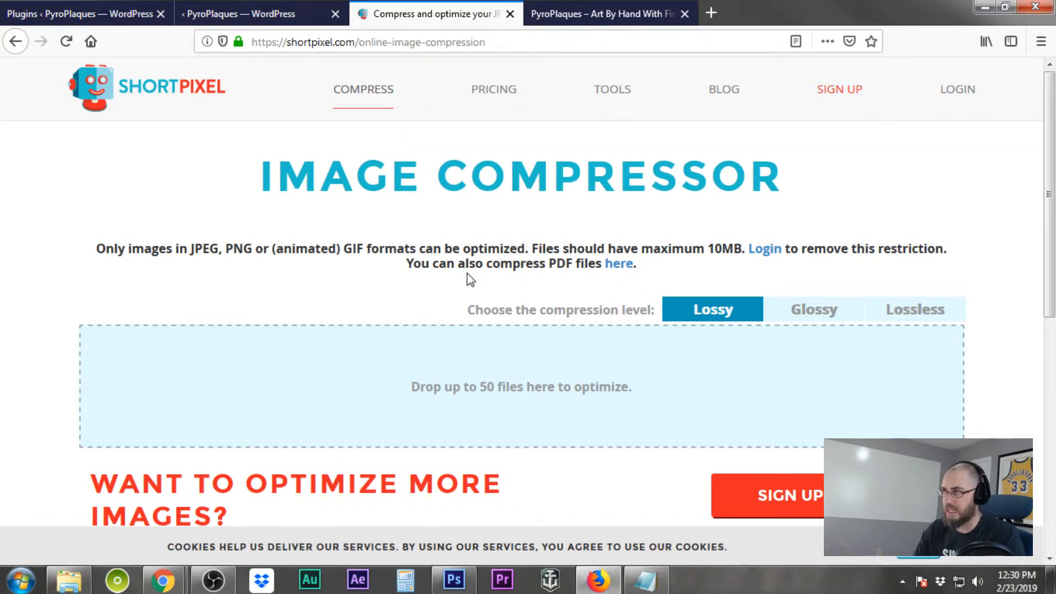
pyautogui.click(240, 18)
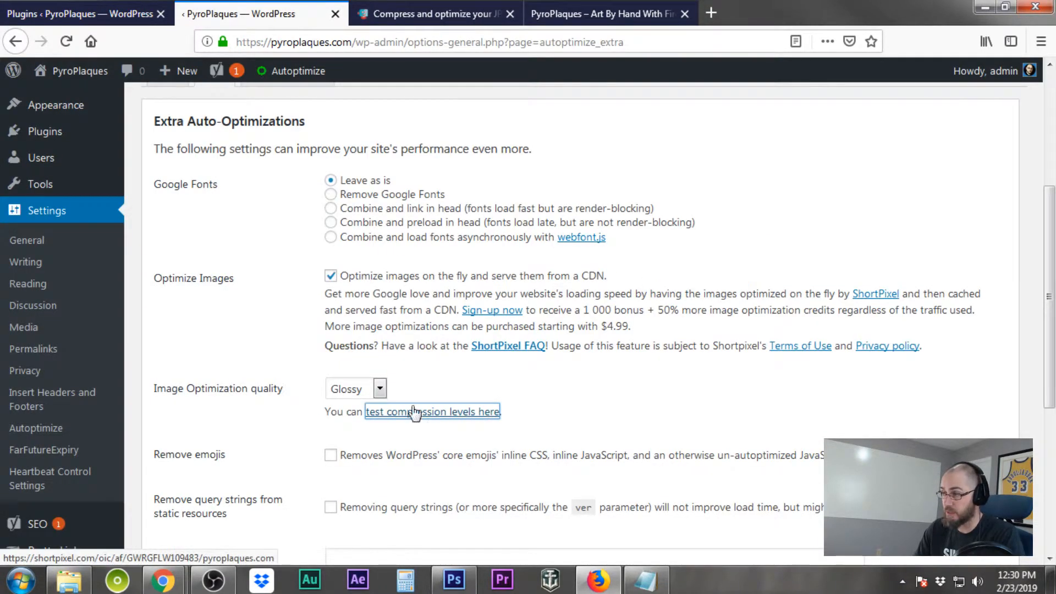
pyautogui.click(379, 391)
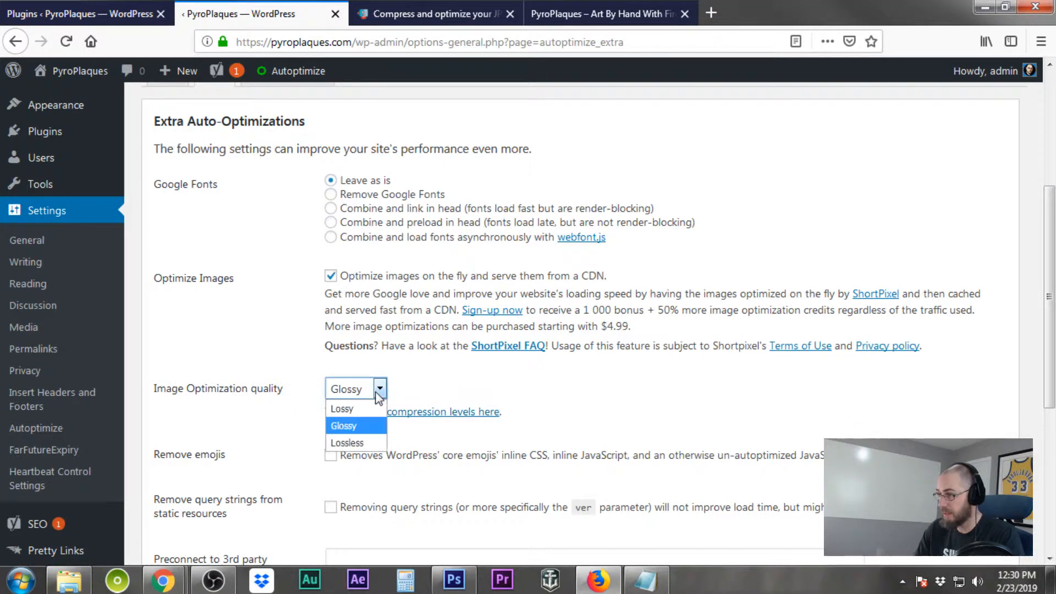
pyautogui.click(354, 410)
# Enable Remove emojis and Remove query strings from static resources, then save the changes
pyautogui.scroll(-5, 435, 468)
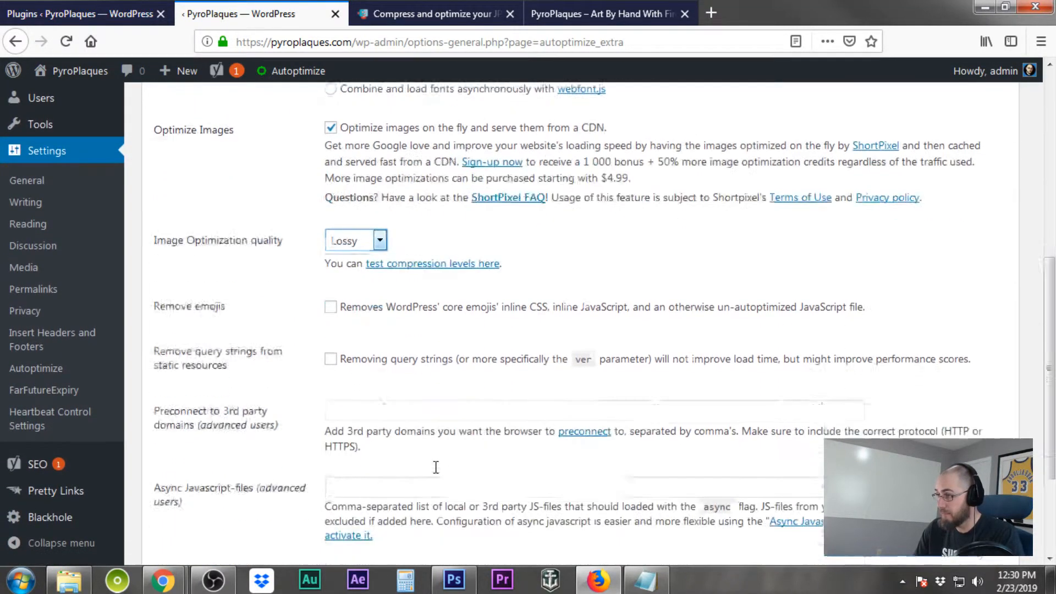
pyautogui.scroll(-3, 435, 467)
pyautogui.click(329, 220)
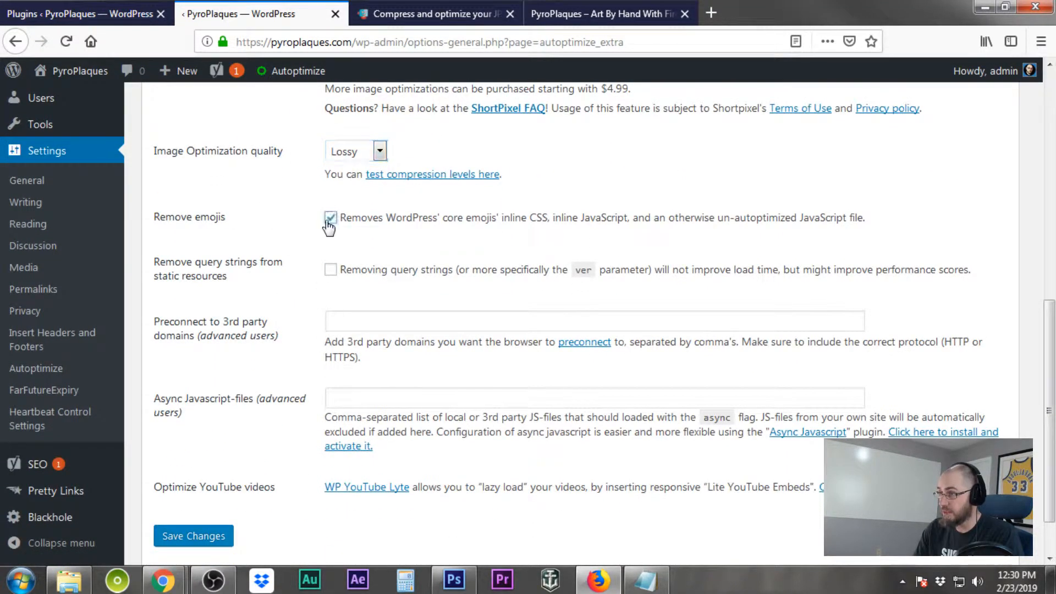
pyautogui.scroll(-2, 330, 275)
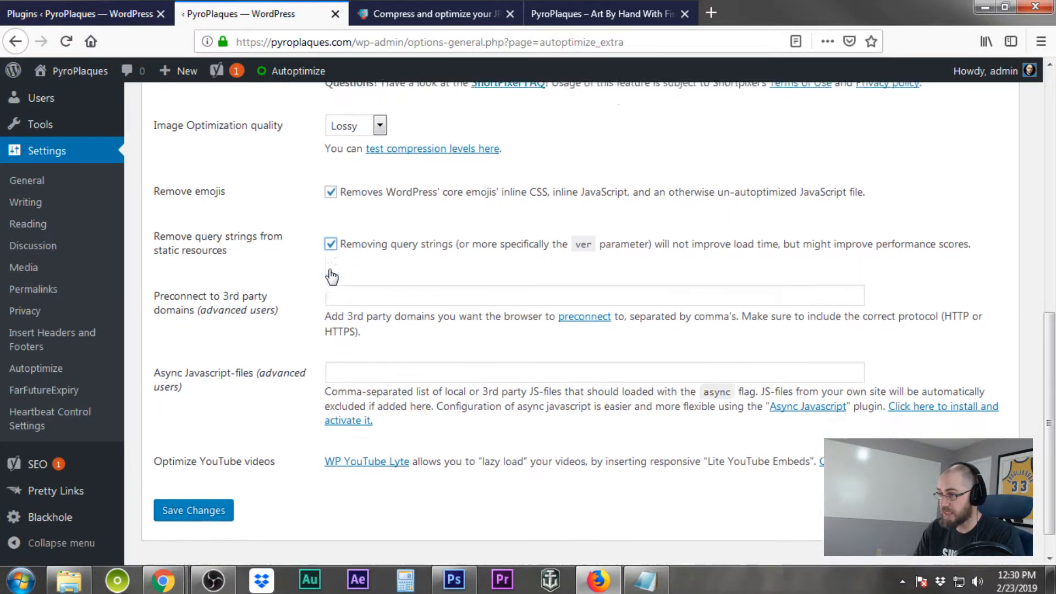
pyautogui.click(215, 484)
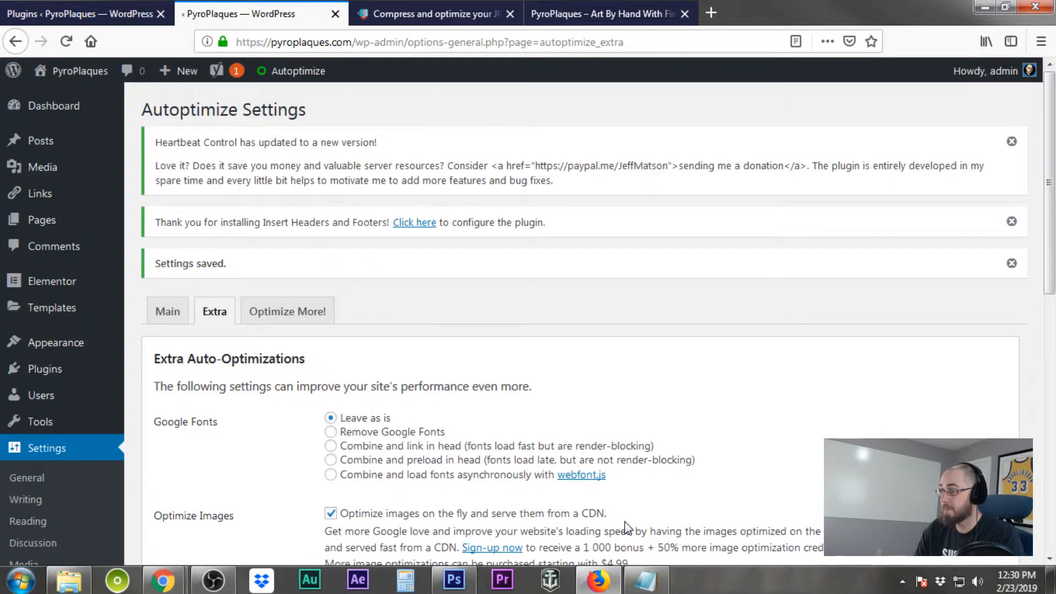
# Browse the power-ups and services listed on Autoptimize's Optimize More! tab
pyautogui.scroll(-3, 626, 527)
pyautogui.click(300, 152)
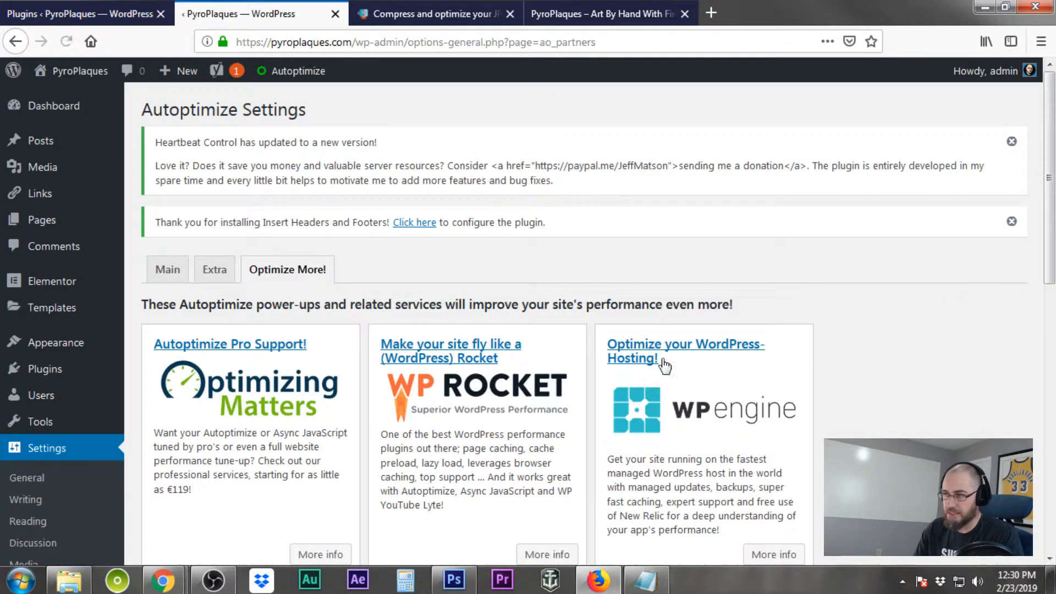
pyautogui.scroll(-5, 742, 363)
pyautogui.scroll(-3, 744, 362)
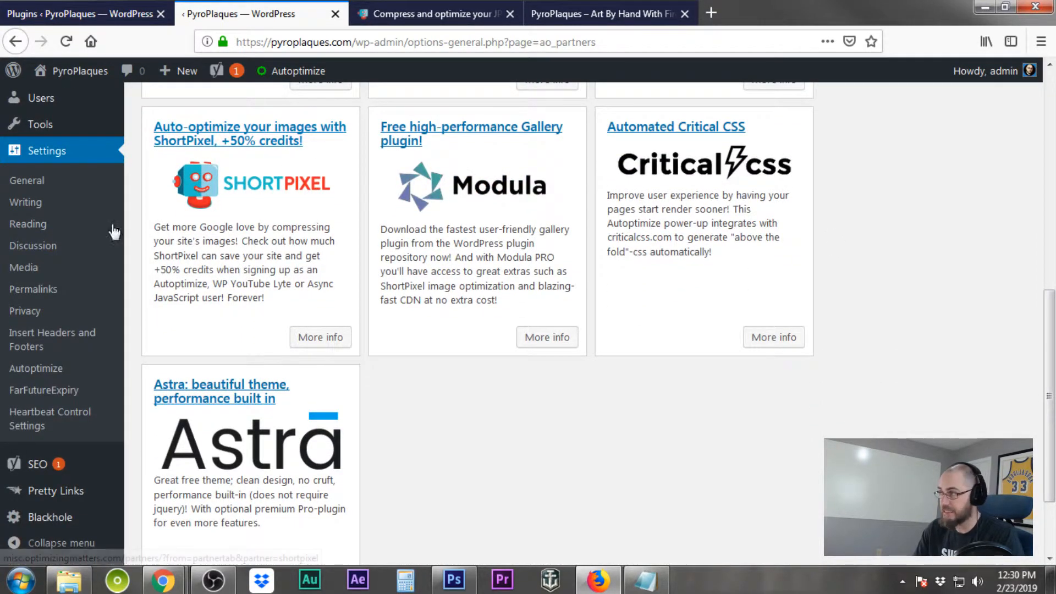
pyautogui.scroll(10, 801, 352)
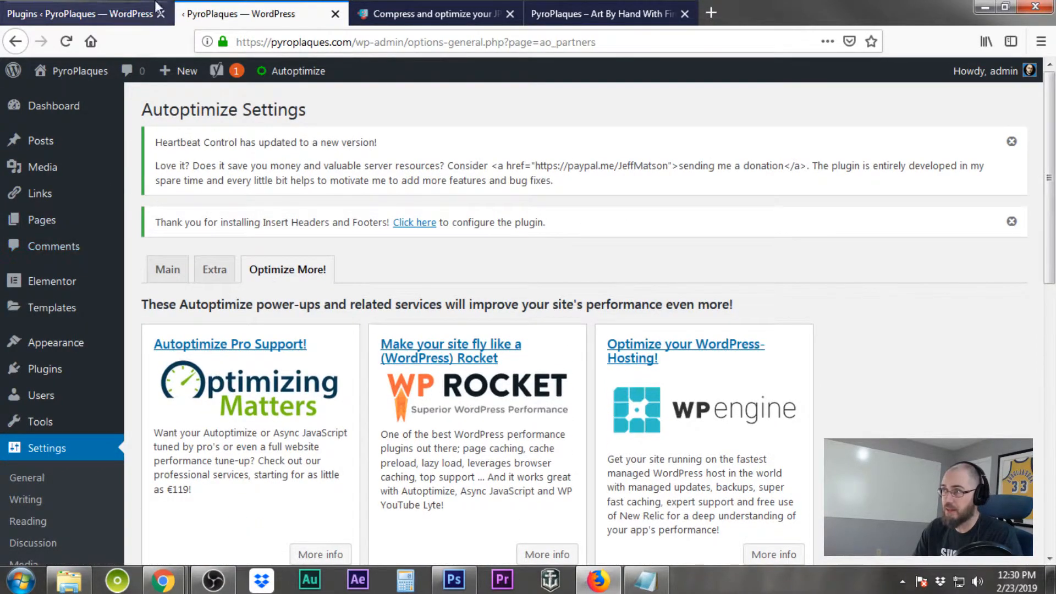
# Close the Autoptimize settings tab and the ShortPixel compression tab
pyautogui.click(335, 14)
pyautogui.click(44, 14)
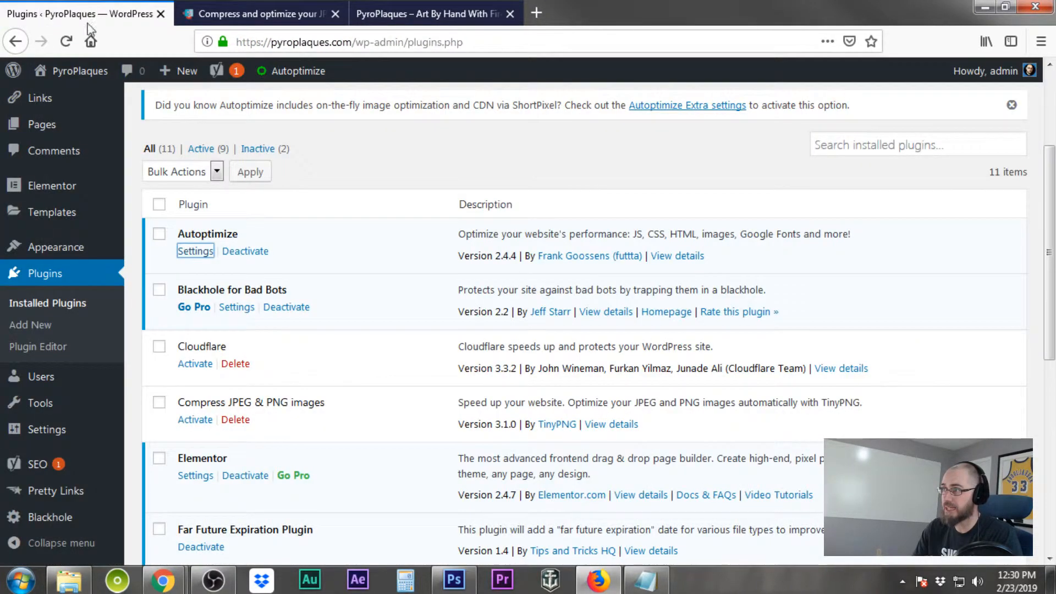
pyautogui.click(335, 14)
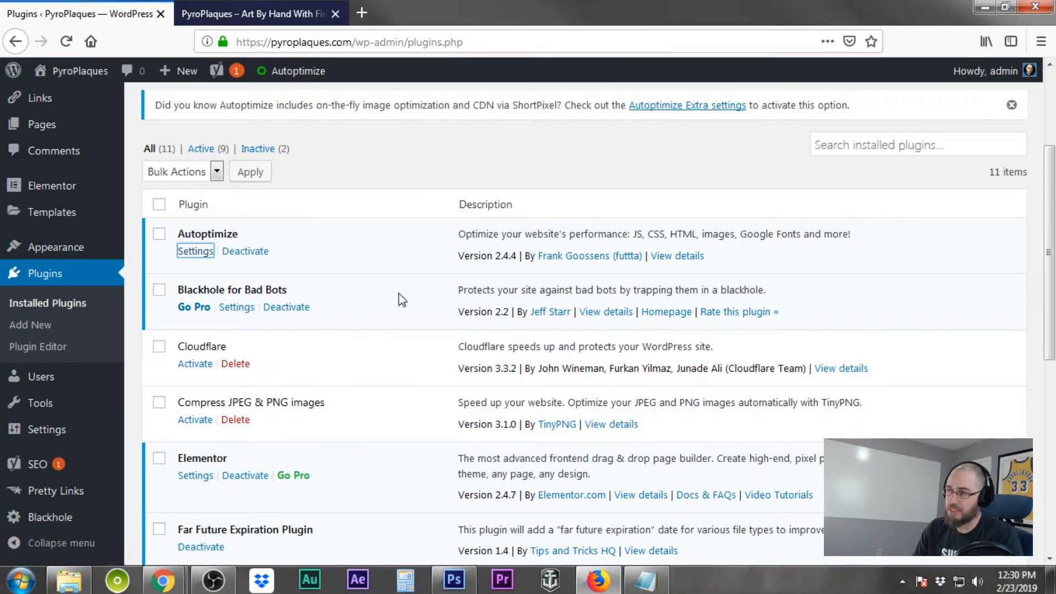
pyautogui.hotkey('alt', 'Tab')
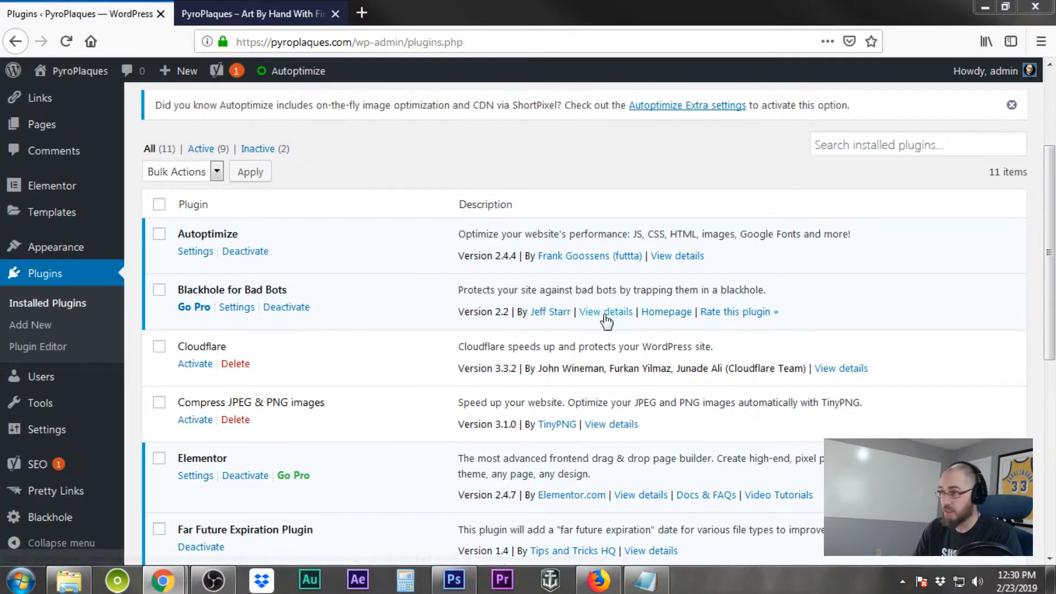
pyautogui.click(394, 336)
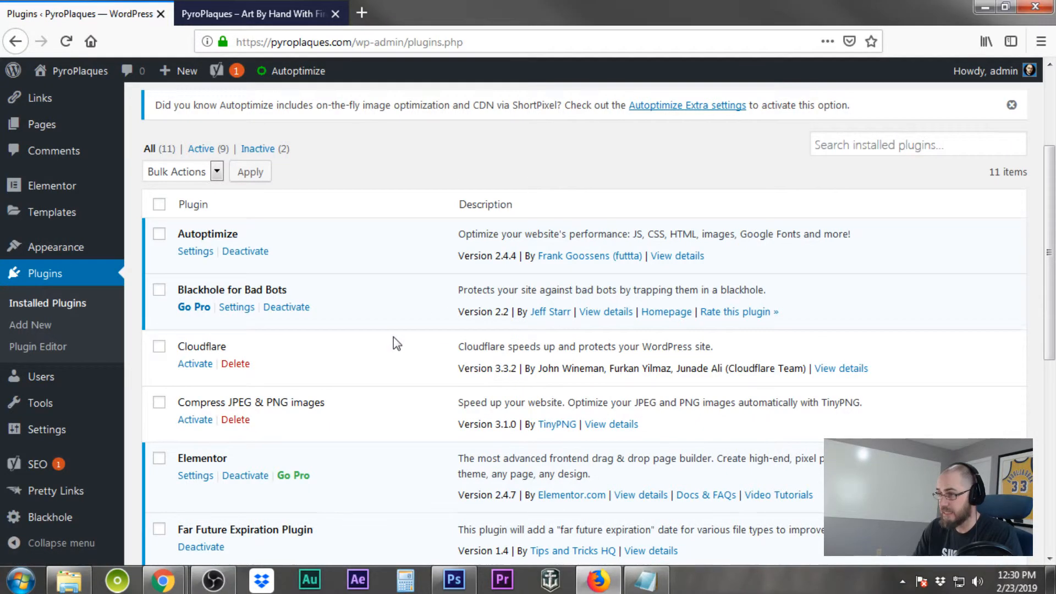
# Open the FarFutureExpiry settings in a new tab and switch to it
pyautogui.scroll(-3, 394, 337)
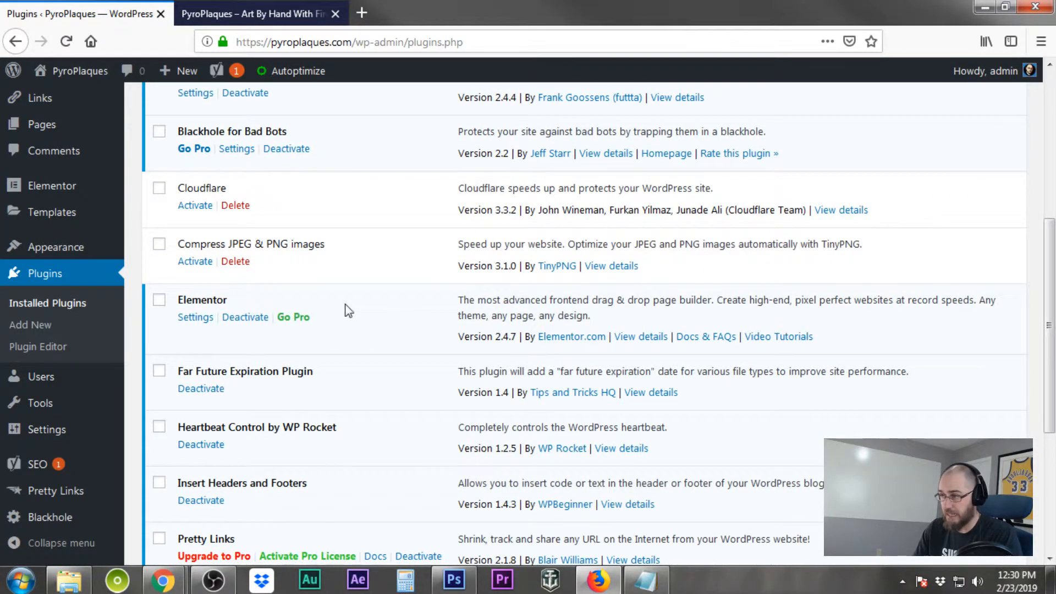
pyautogui.scroll(-3, 445, 315)
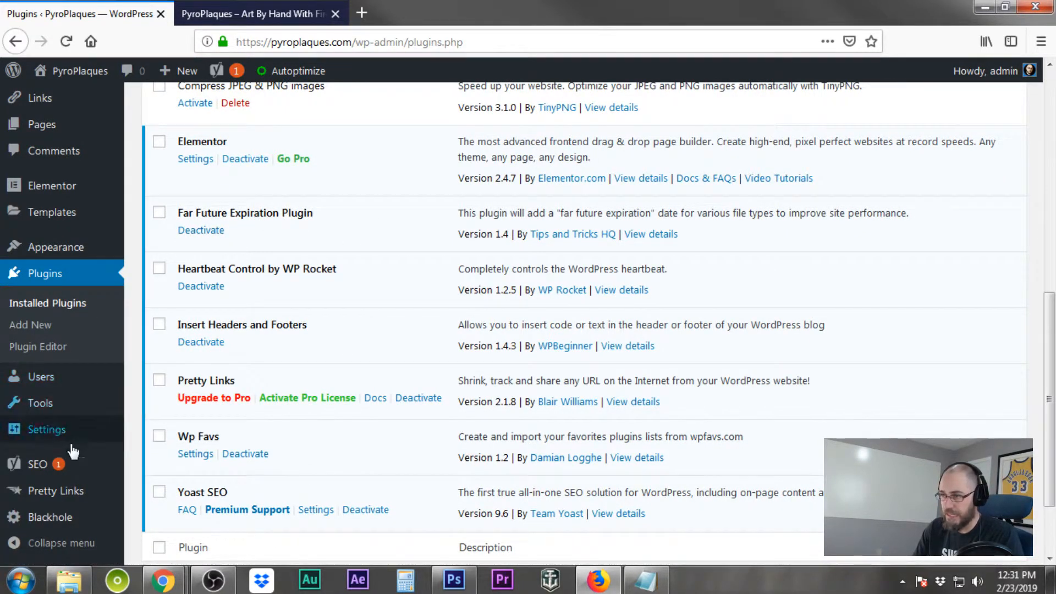
pyautogui.moveTo(67, 498)
pyautogui.moveTo(47, 430)
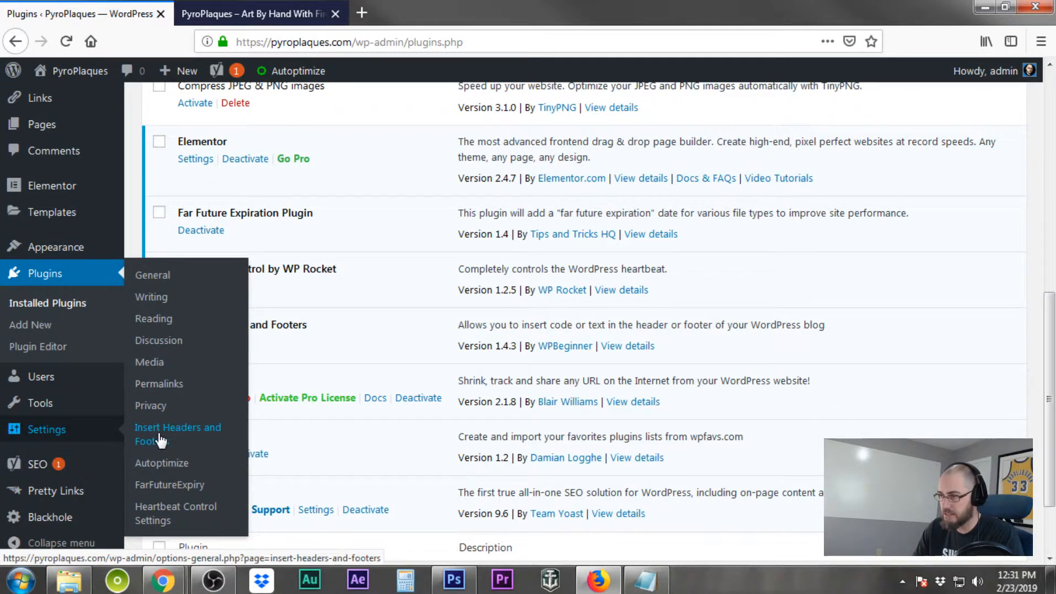
pyautogui.rightClick(171, 484)
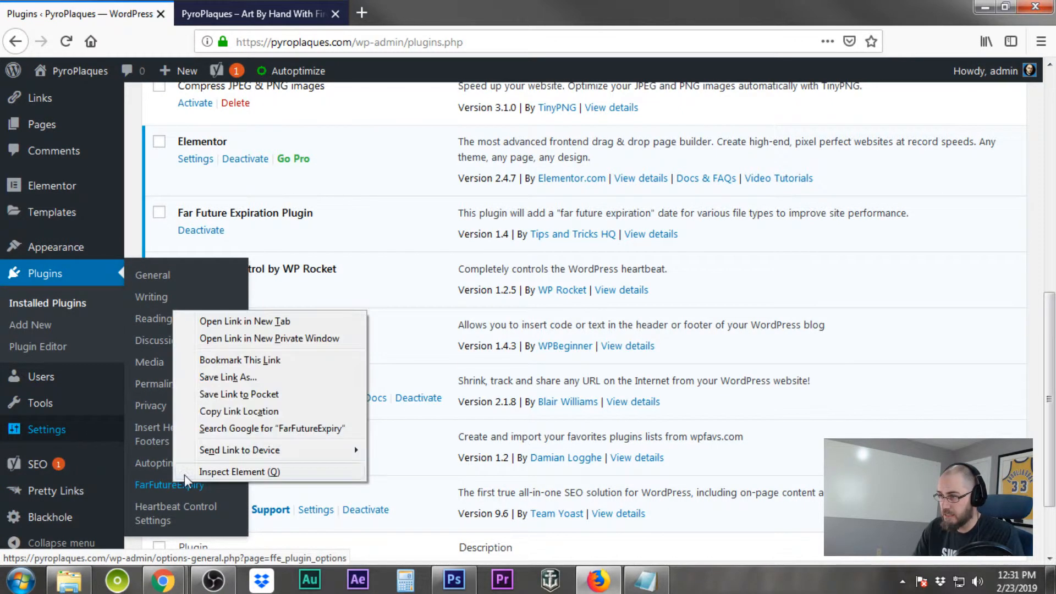
pyautogui.click(250, 323)
pyautogui.click(259, 13)
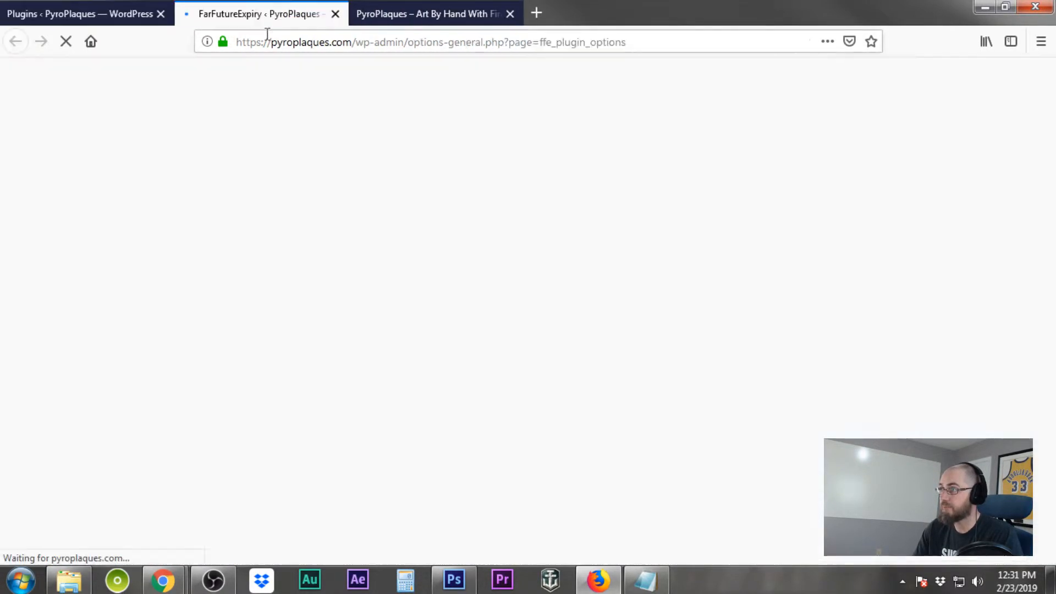
pyautogui.click(50, 16)
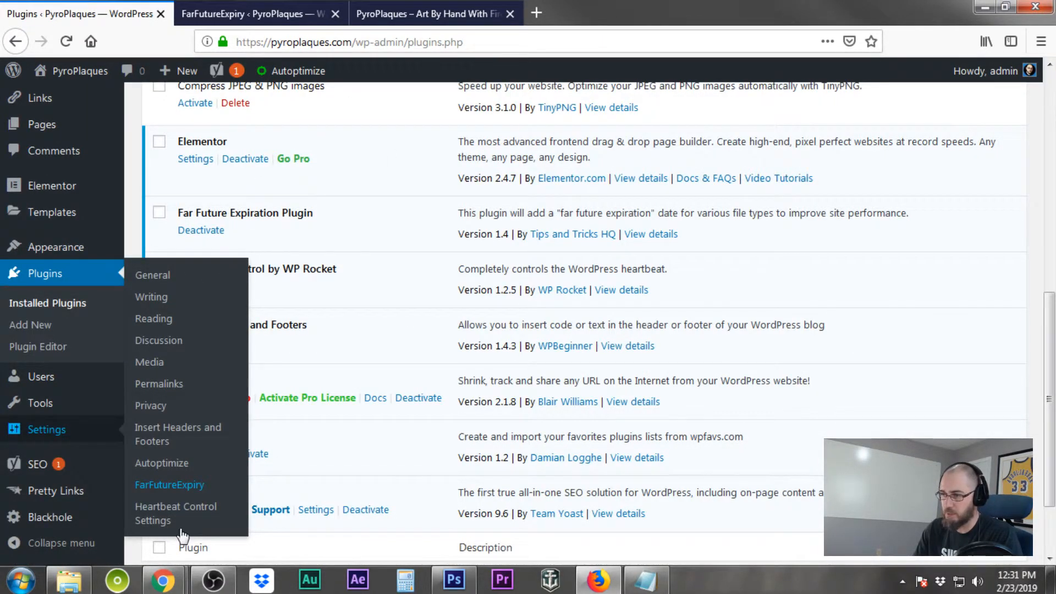
pyautogui.click(267, 14)
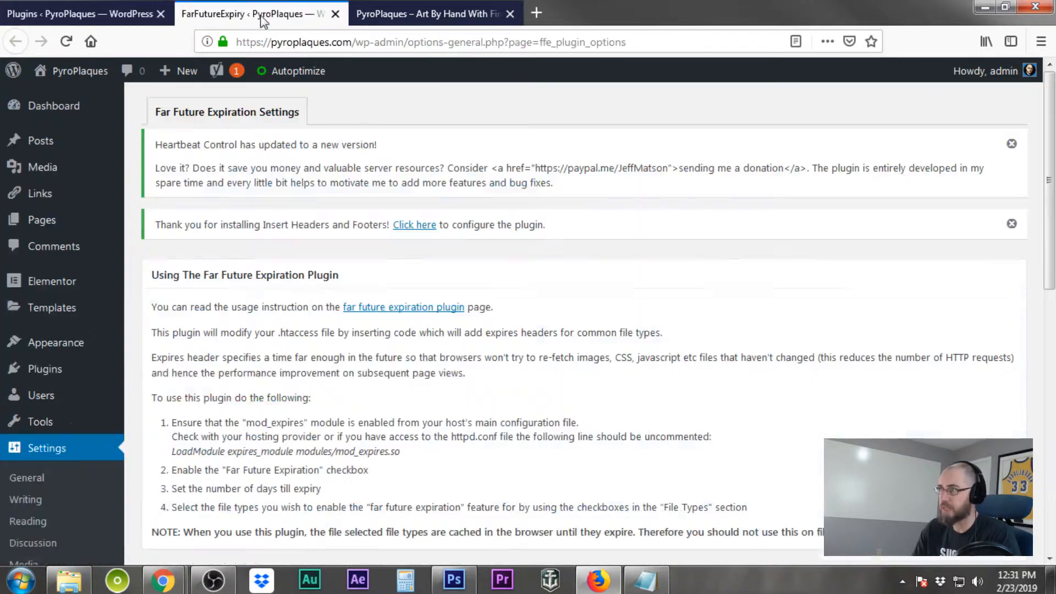
# Enable Far Future Expiration for 7 days and select every file type from GIF through SWF
pyautogui.scroll(-7, 629, 328)
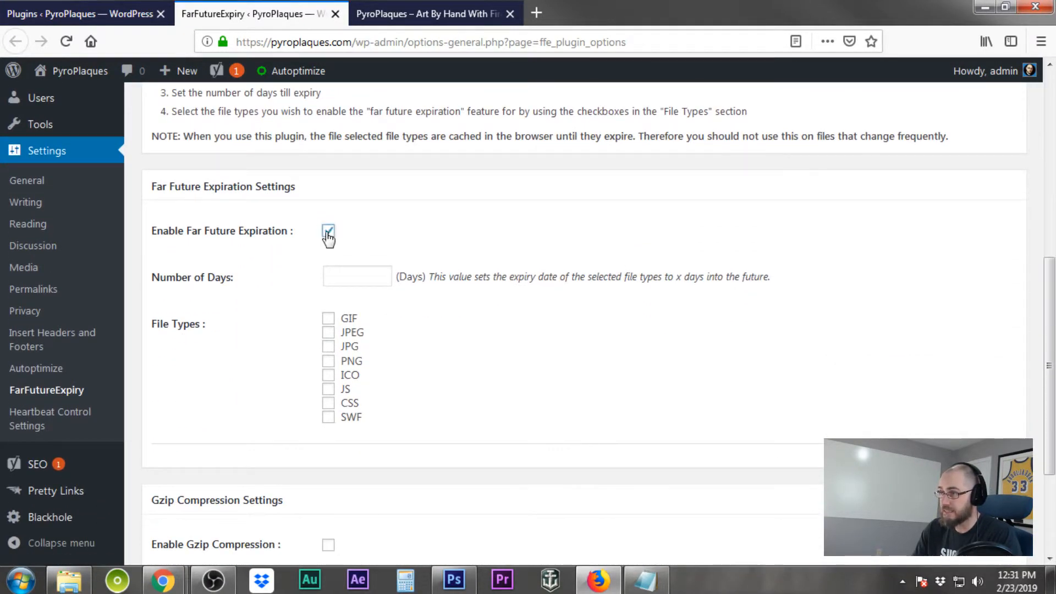
pyautogui.click(378, 284)
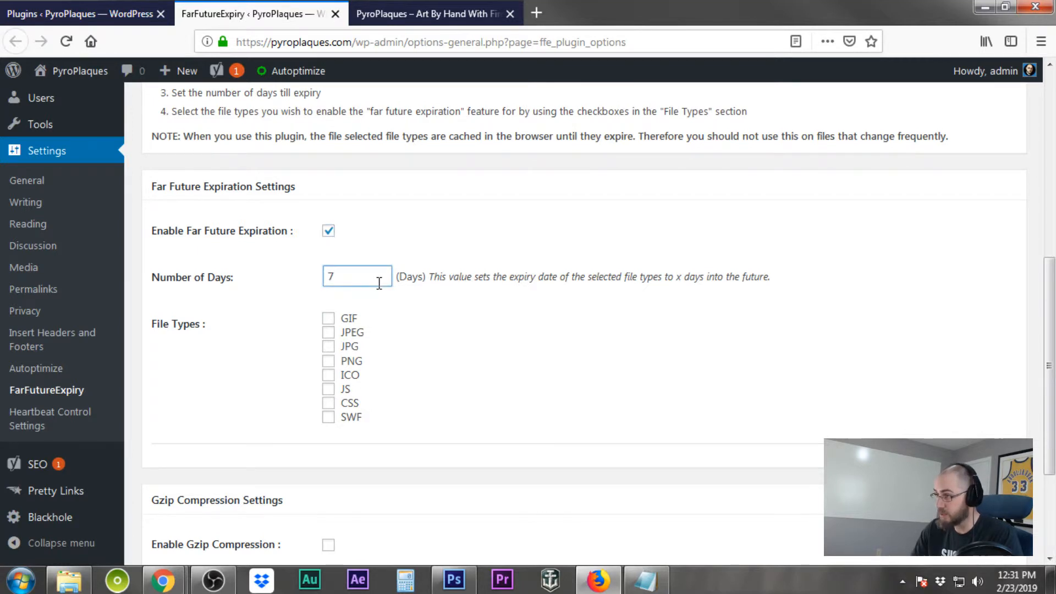
pyautogui.click(328, 318)
pyautogui.click(328, 332)
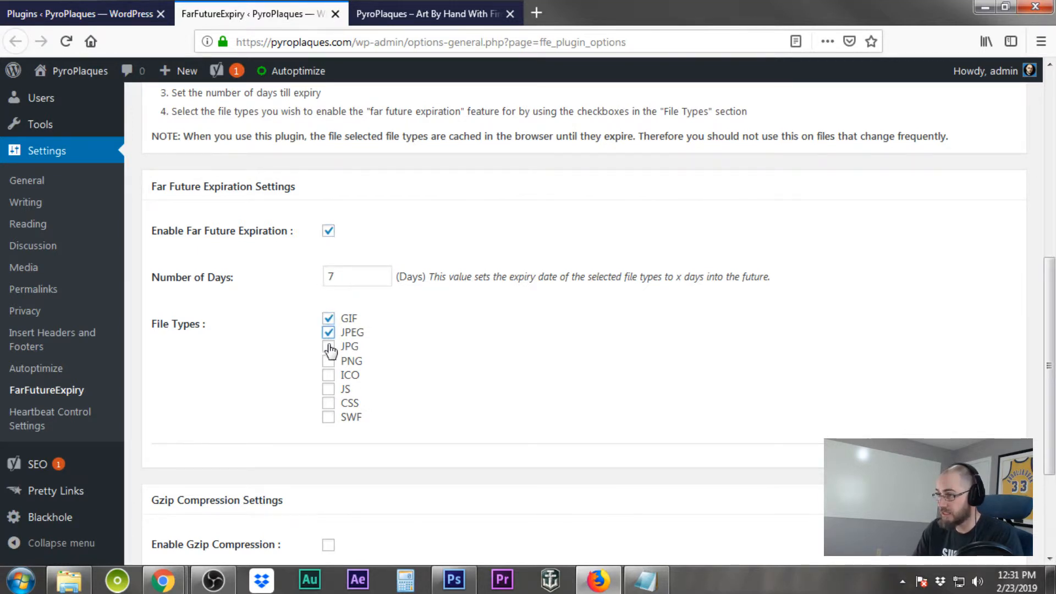
pyautogui.click(329, 346)
pyautogui.click(328, 361)
pyautogui.click(328, 374)
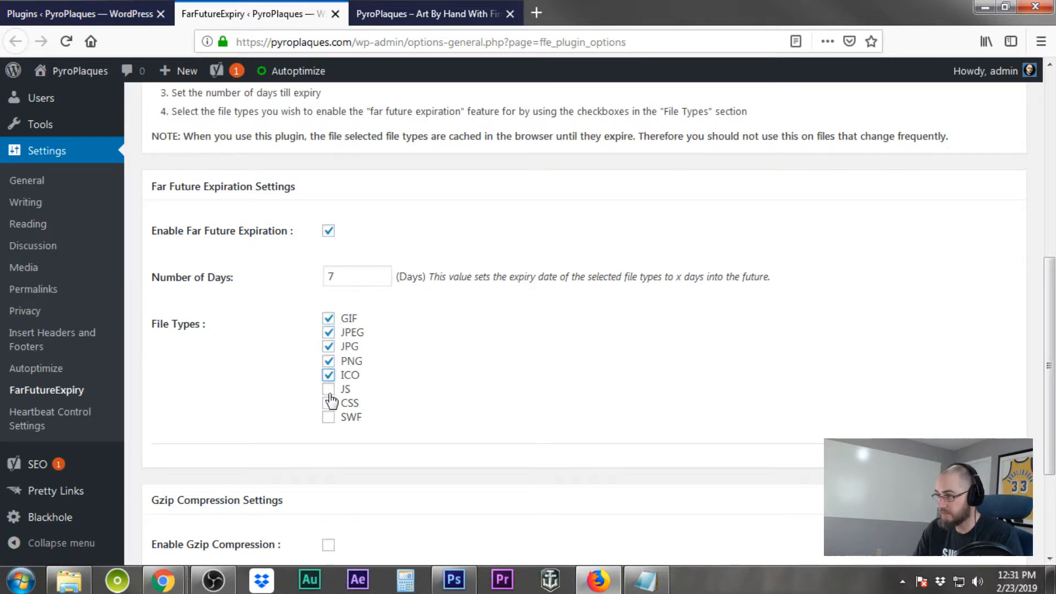
pyautogui.click(329, 389)
pyautogui.click(328, 403)
pyautogui.click(328, 419)
# Enable Gzip compression and save the Far Future Expiration settings
pyautogui.scroll(-3, 501, 423)
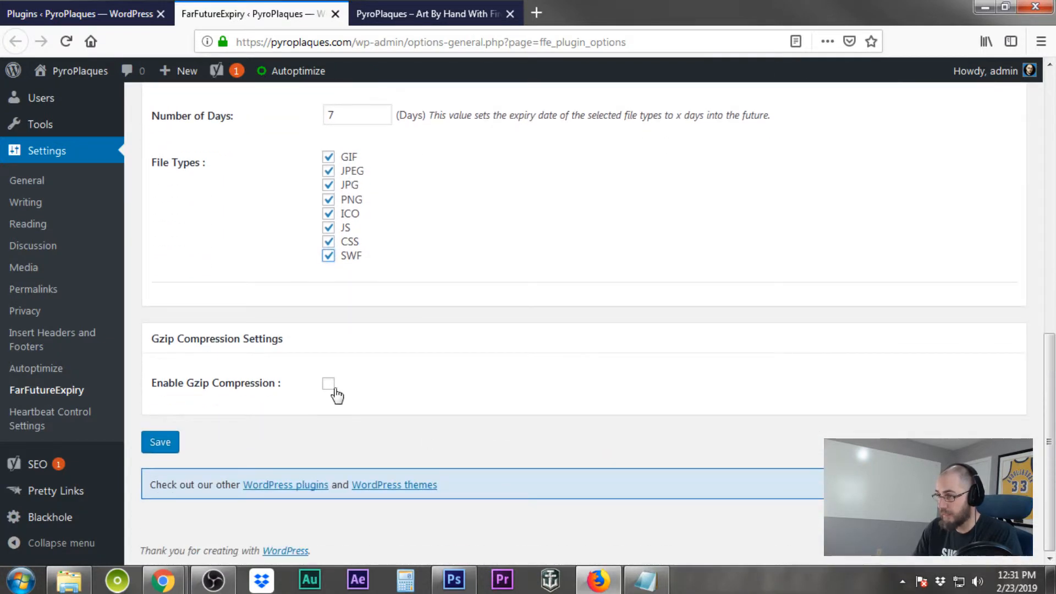
pyautogui.click(328, 383)
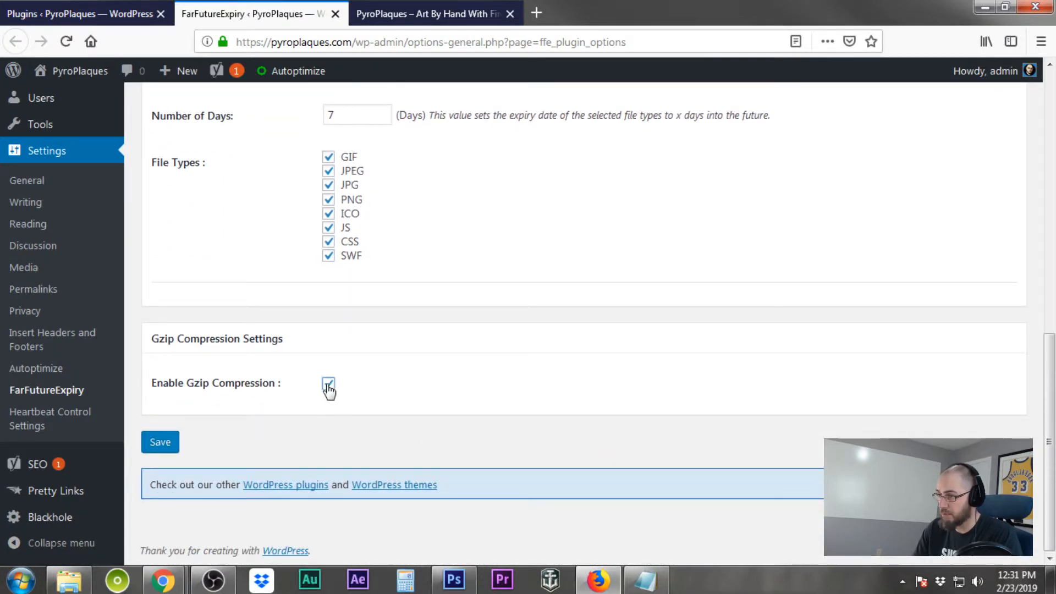
pyautogui.click(159, 442)
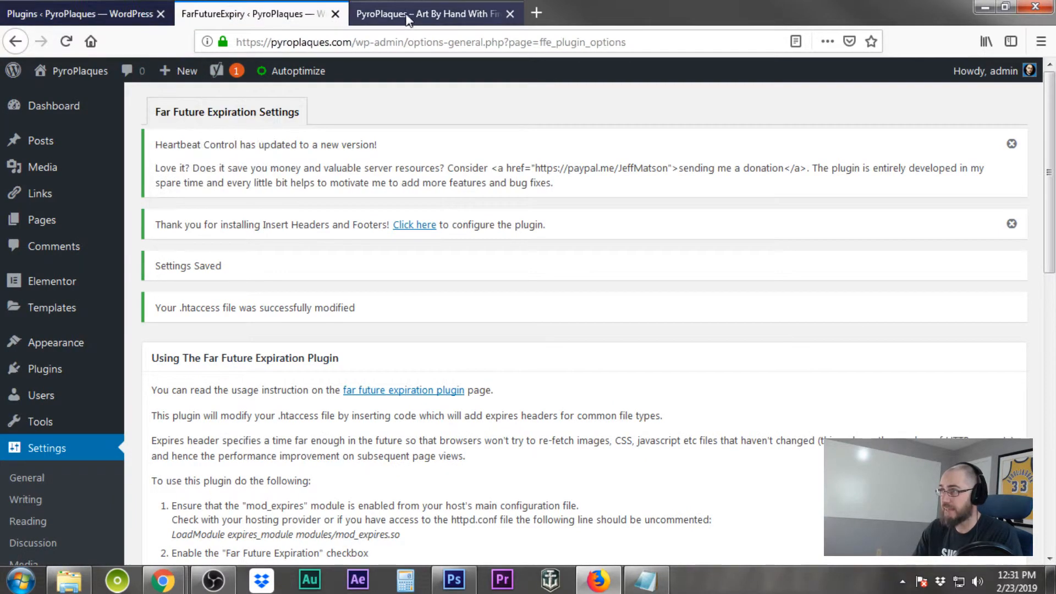
# Close the Far Future Expiration settings tab and return to the plugins list
pyautogui.click(335, 14)
pyautogui.click(118, 16)
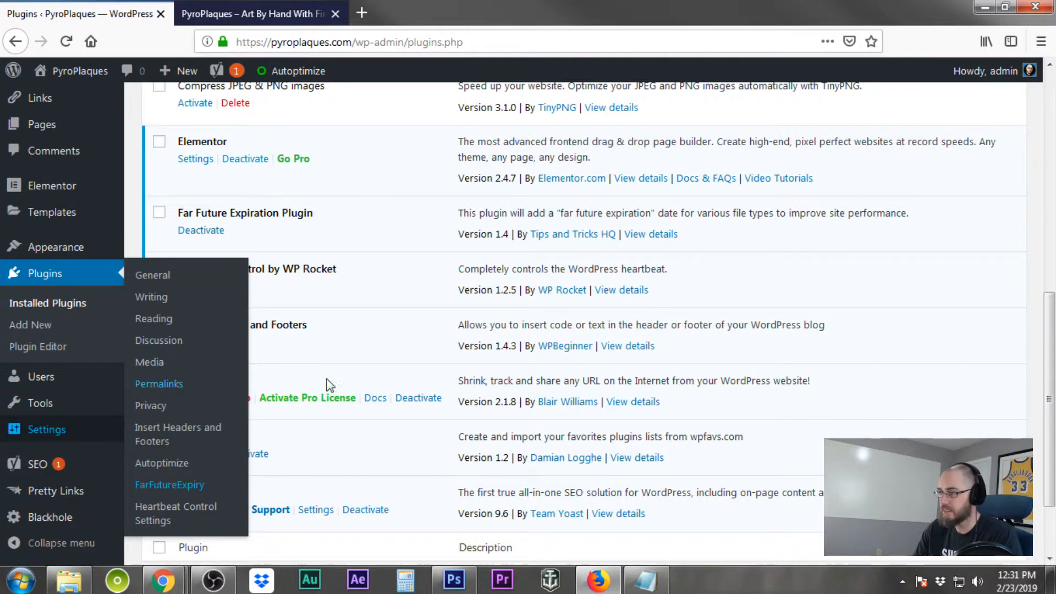
pyautogui.scroll(3, 363, 362)
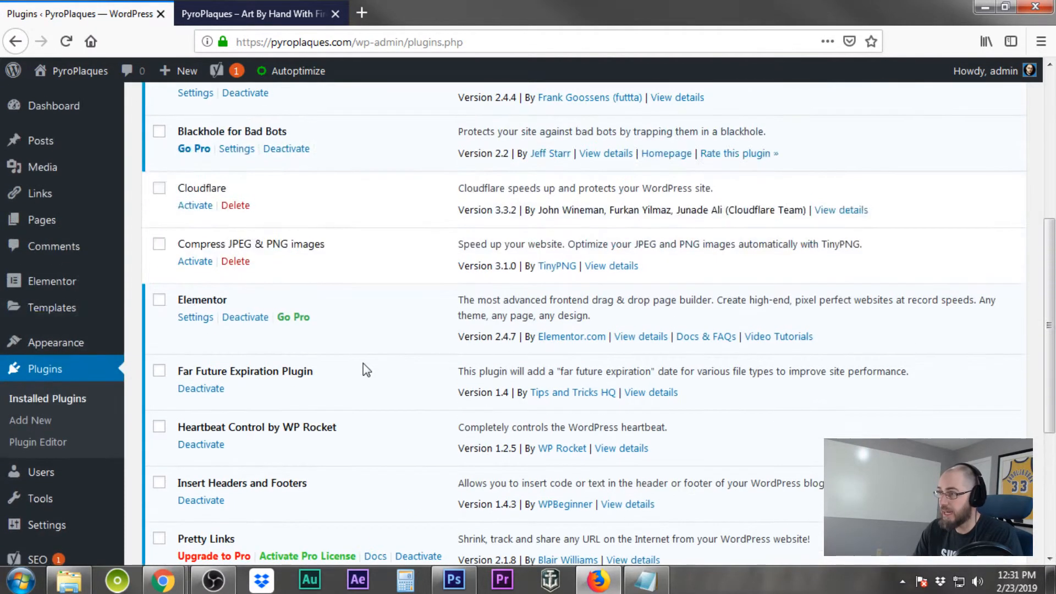
pyautogui.scroll(-3, 363, 363)
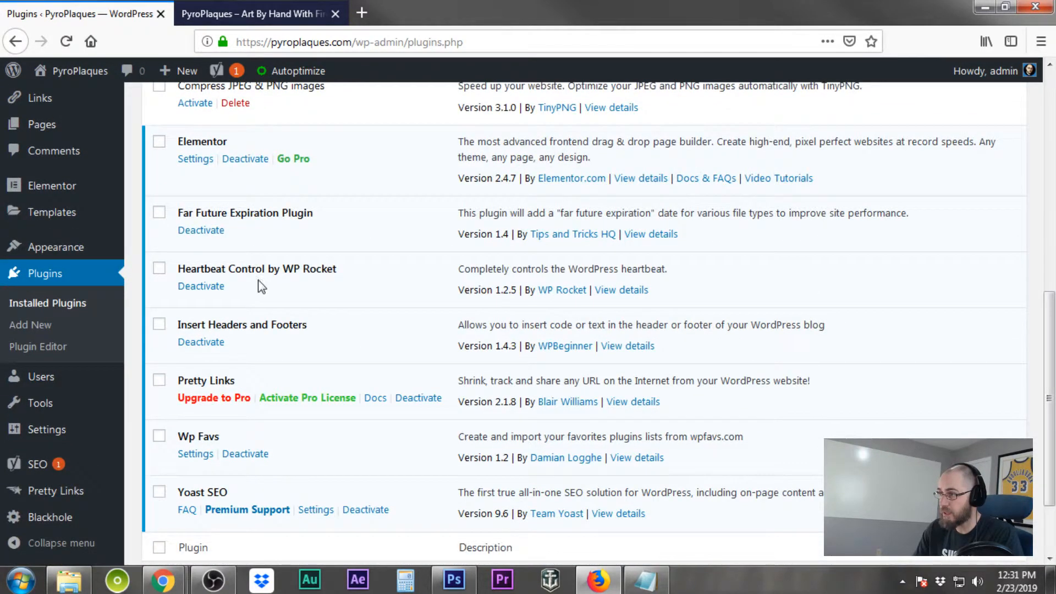
# Open Heartbeat Control Settings in a new tab
pyautogui.click(259, 13)
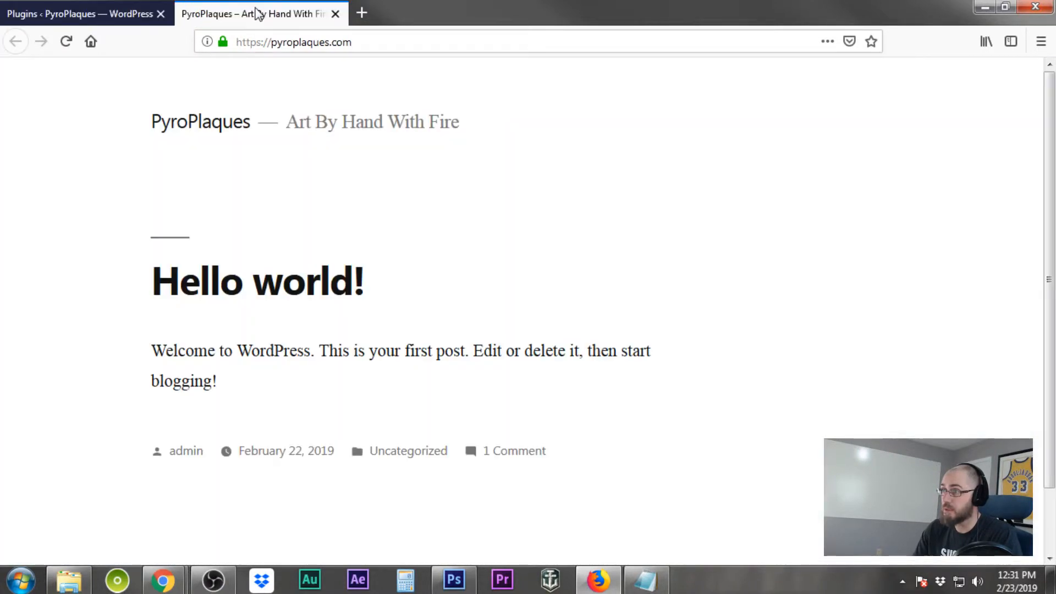
pyautogui.click(95, 16)
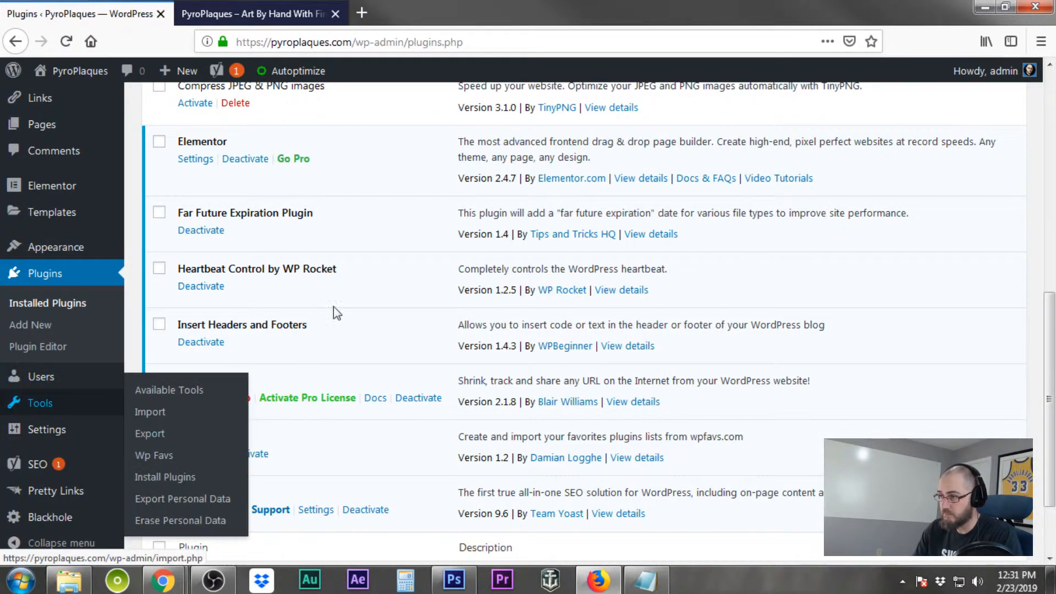
pyautogui.moveTo(49, 430)
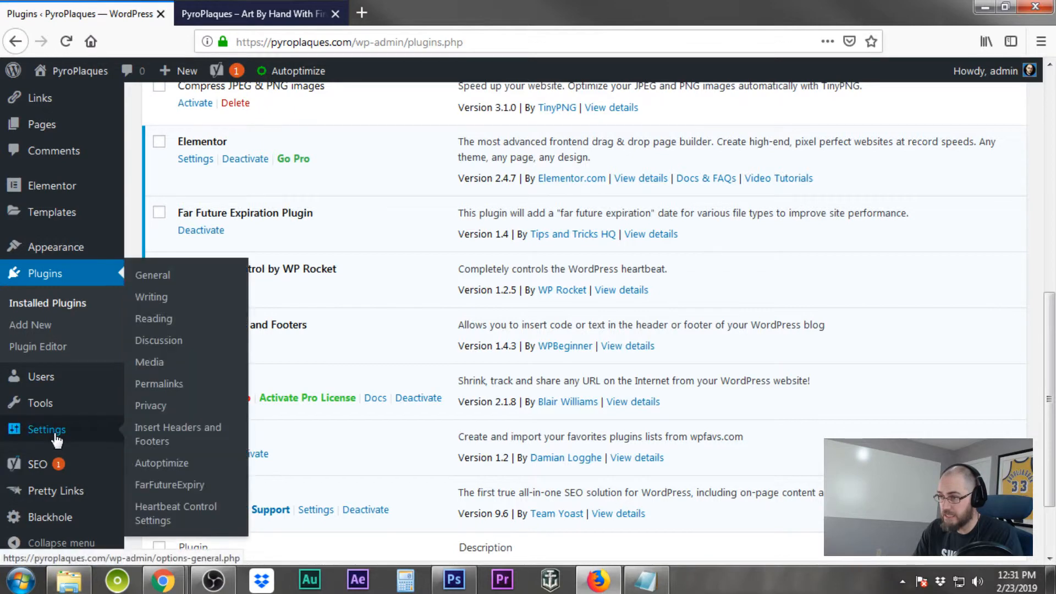
pyautogui.rightClick(156, 508)
pyautogui.click(231, 344)
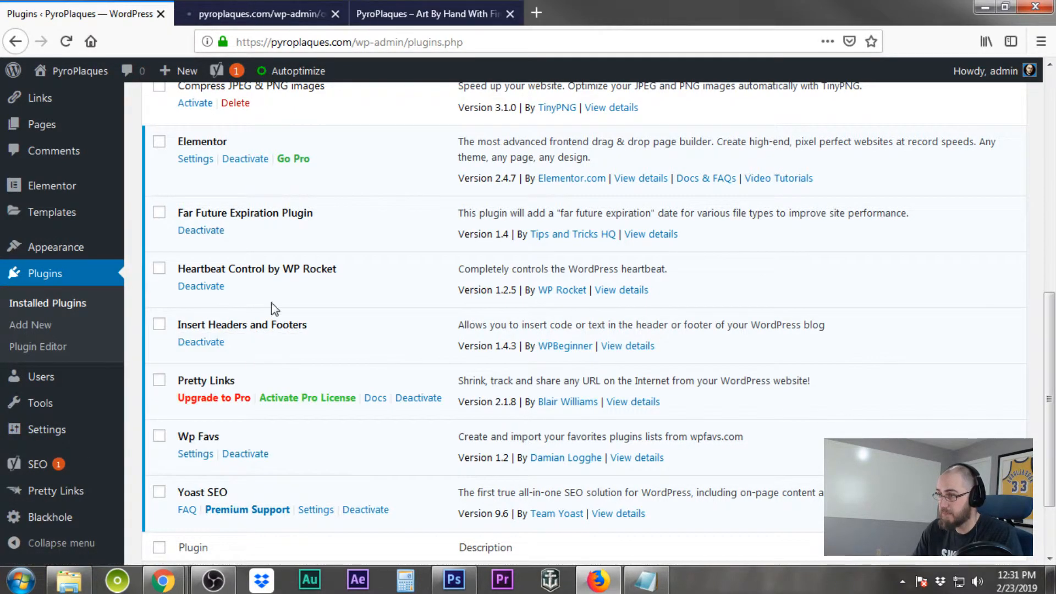
# Set the Heartbeat Control rule's behavior to Modify Heartbeat and its frequency to 300
pyautogui.click(232, 8)
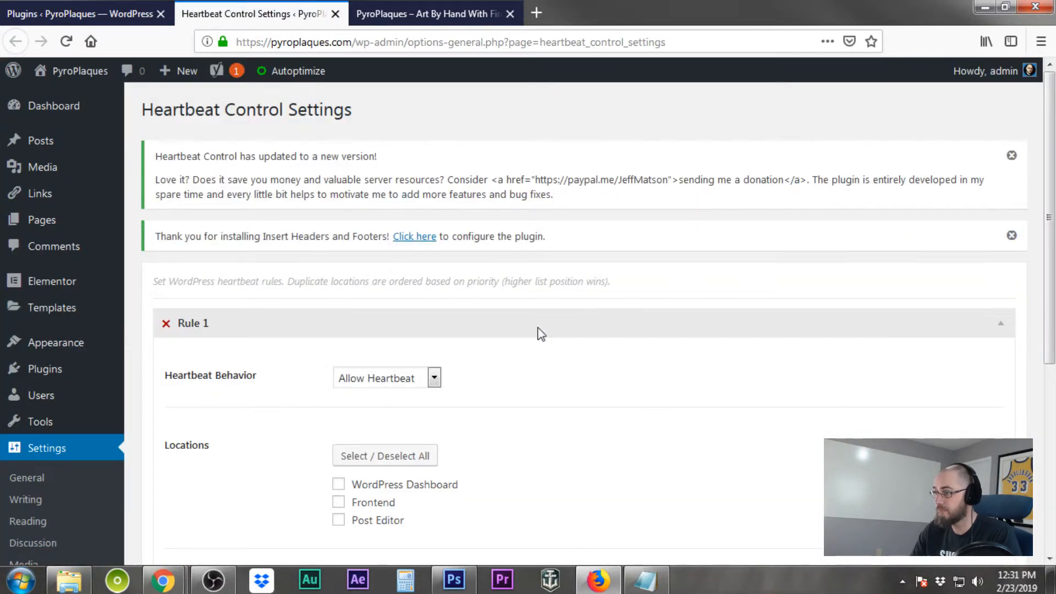
pyautogui.scroll(-2, 562, 346)
pyautogui.scroll(-2, 559, 340)
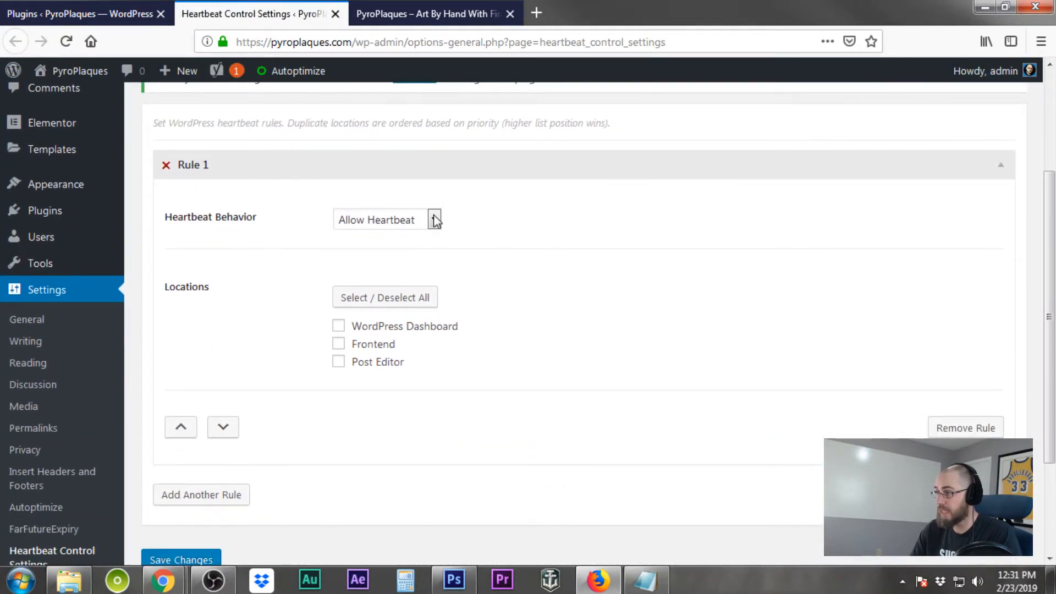
pyautogui.click(435, 219)
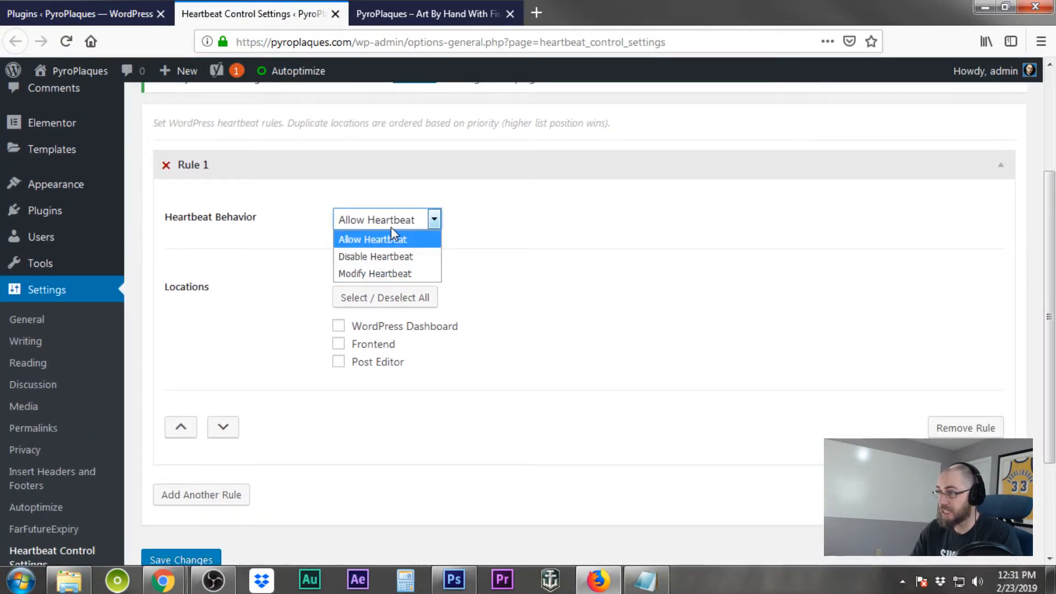
pyautogui.click(387, 274)
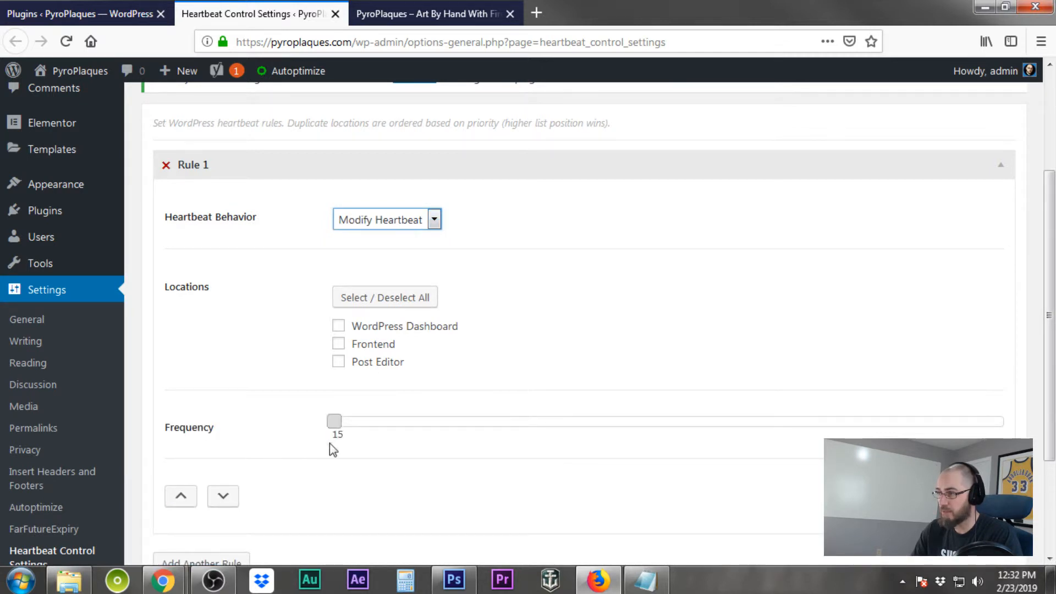
pyautogui.moveTo(334, 424); pyautogui.dragTo(1052, 407)
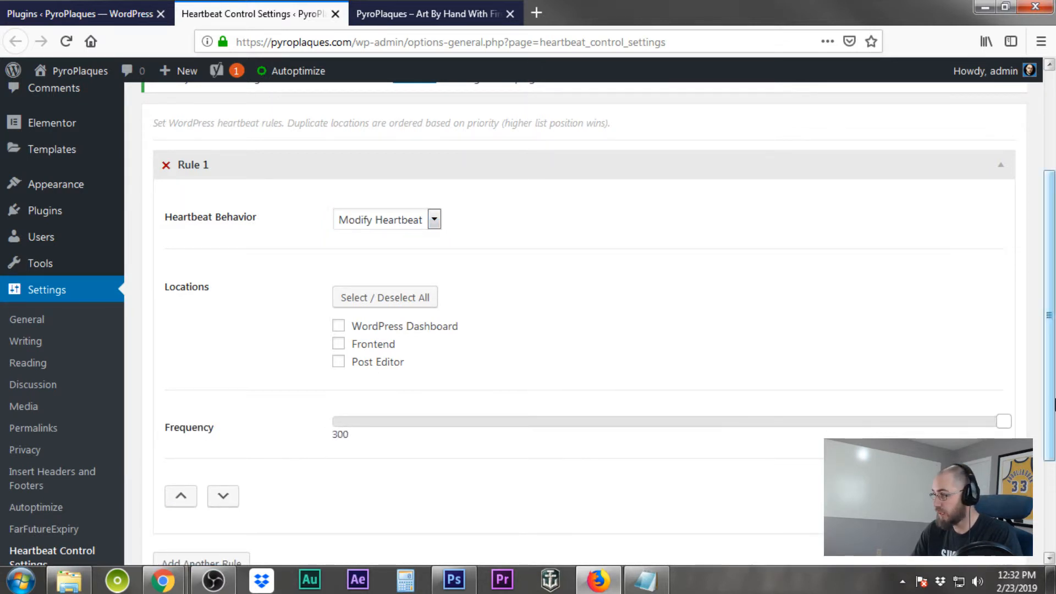
# Apply the rule to WordPress Dashboard, Frontend and Post Editor, then save the heartbeat settings
pyautogui.click(338, 326)
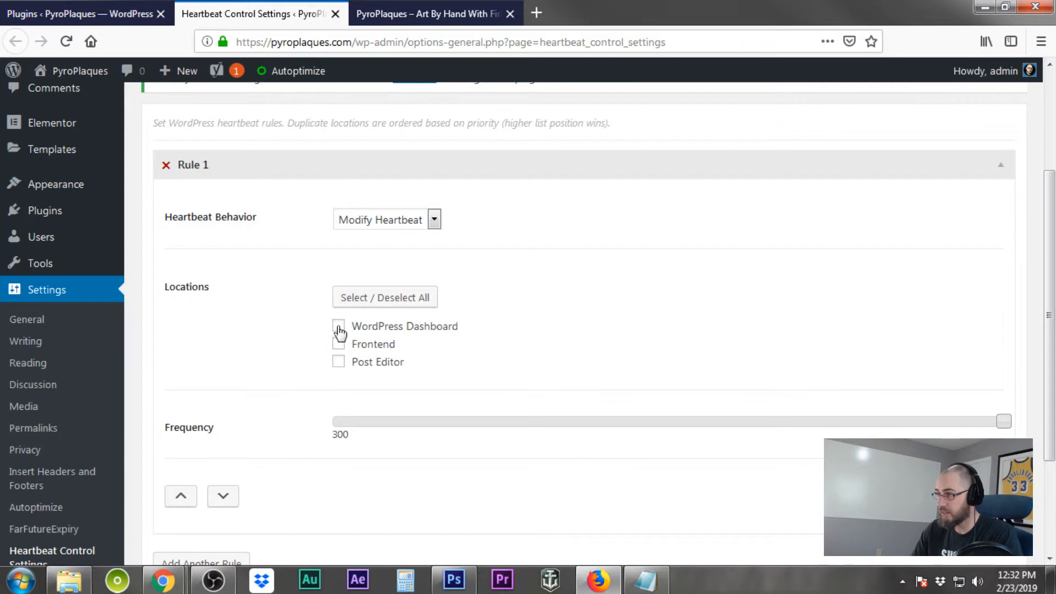
pyautogui.click(338, 345)
pyautogui.click(338, 362)
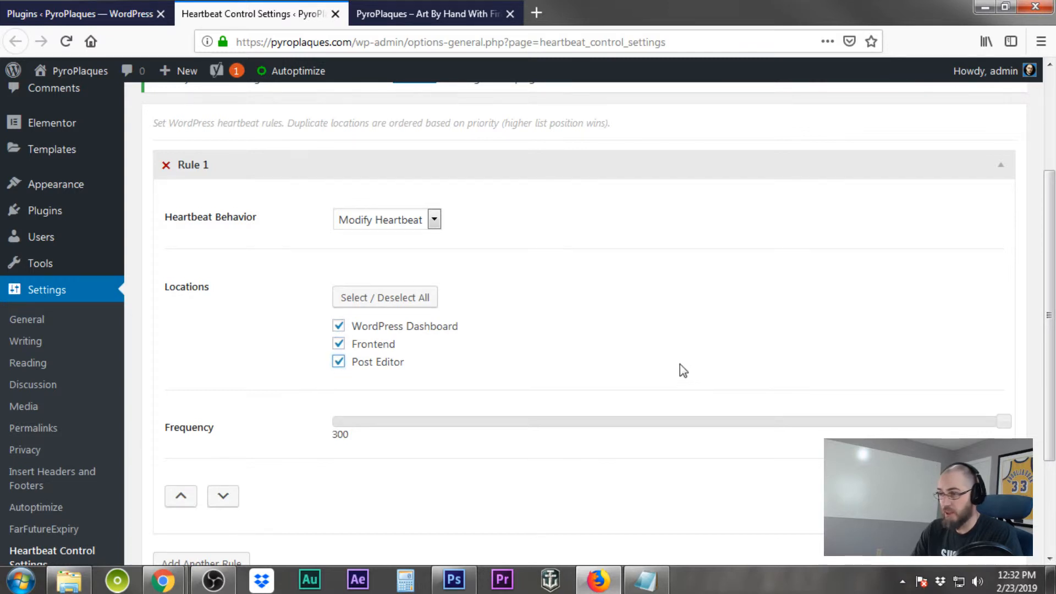
pyautogui.scroll(-3, 680, 364)
pyautogui.click(206, 487)
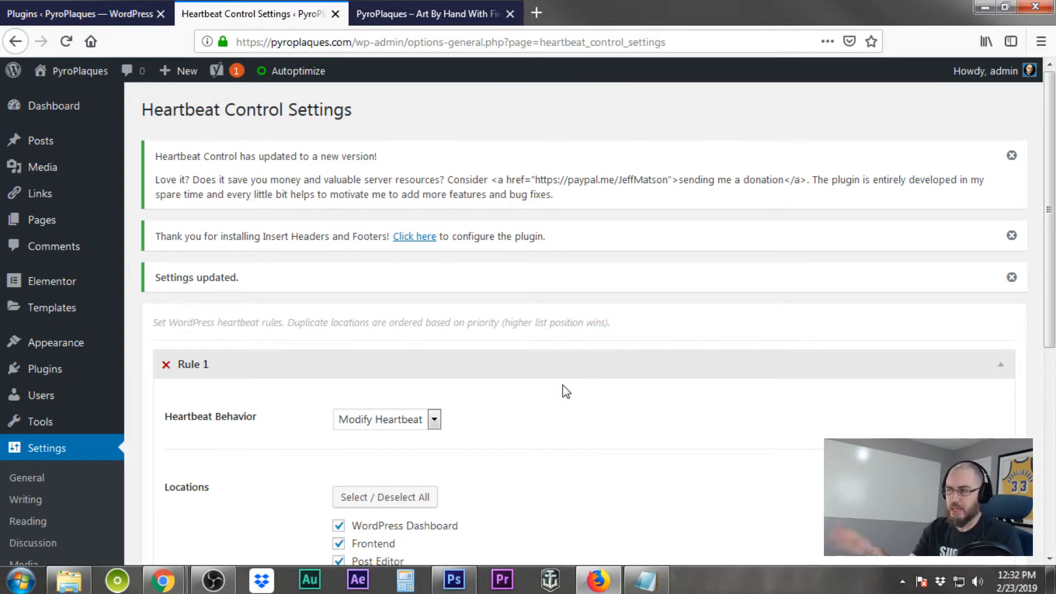
# Deactivate the Wp Favs plugin in the plugins list and delete it along with its data
pyautogui.click(102, 17)
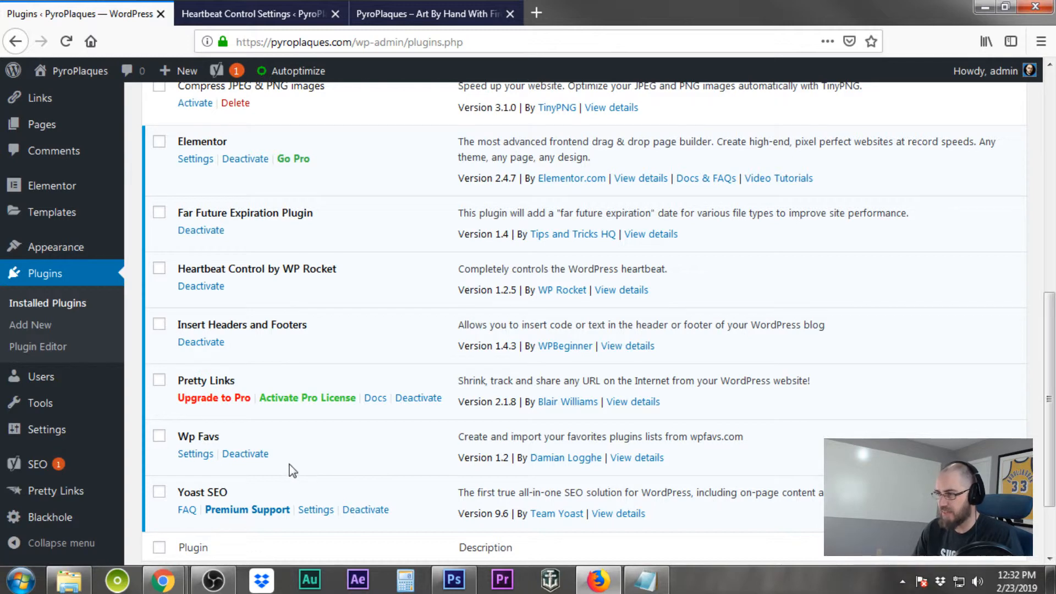
pyautogui.click(248, 454)
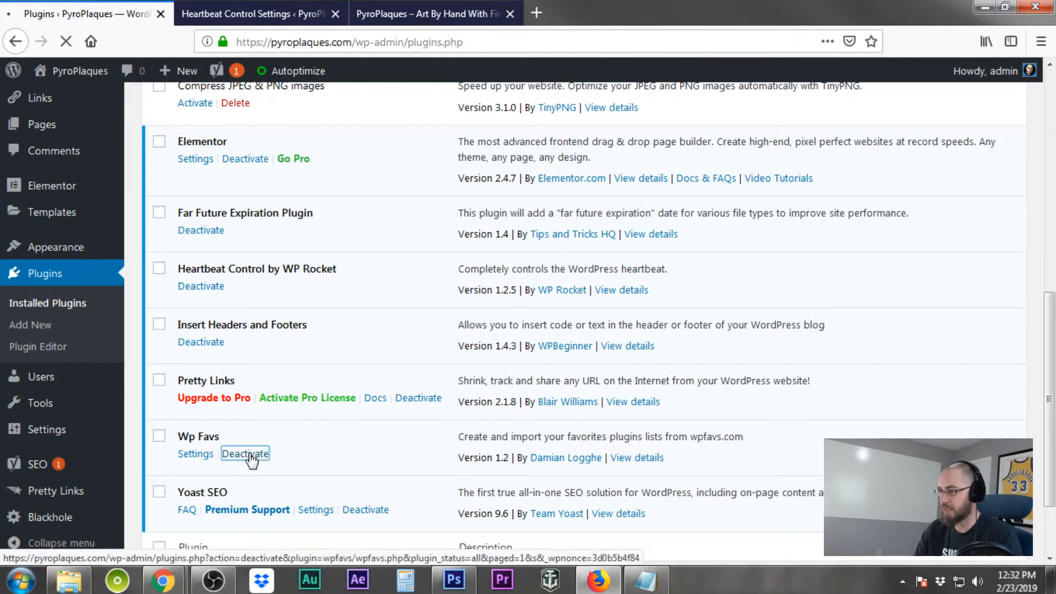
pyautogui.scroll(-10, 250, 453)
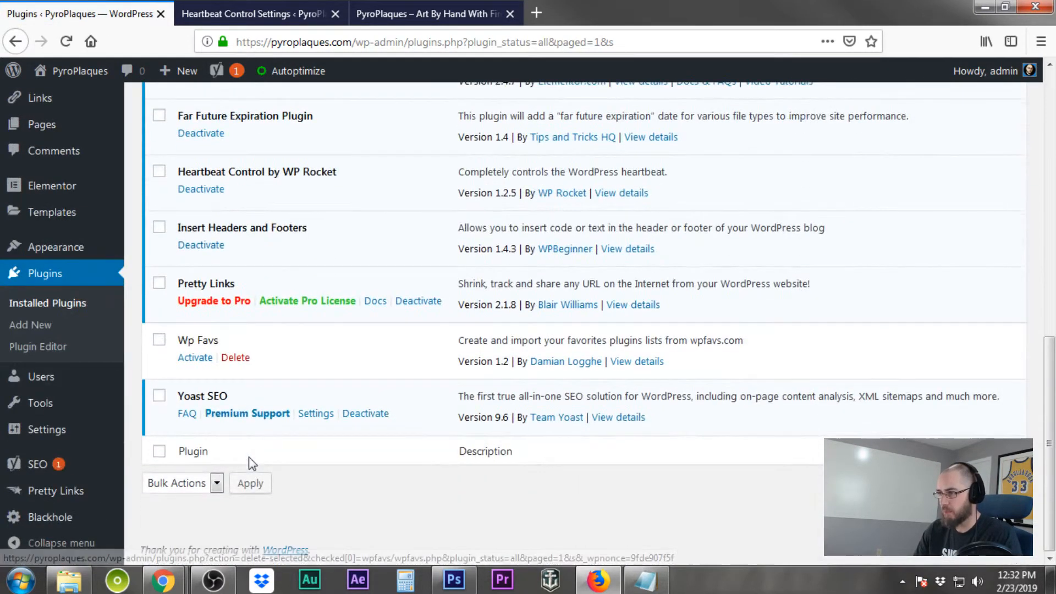
pyautogui.click(240, 359)
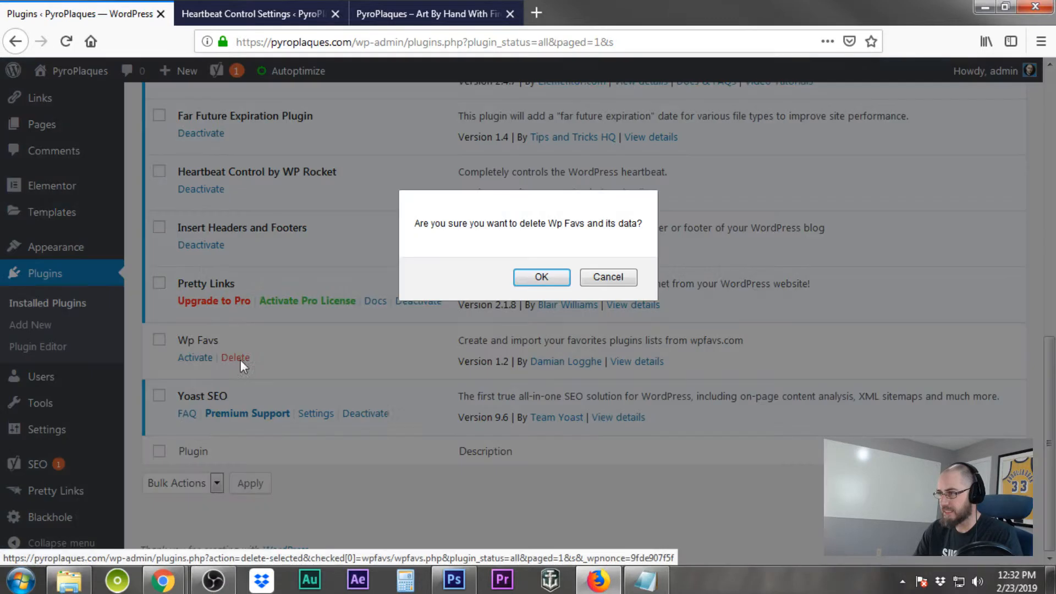
pyautogui.click(542, 277)
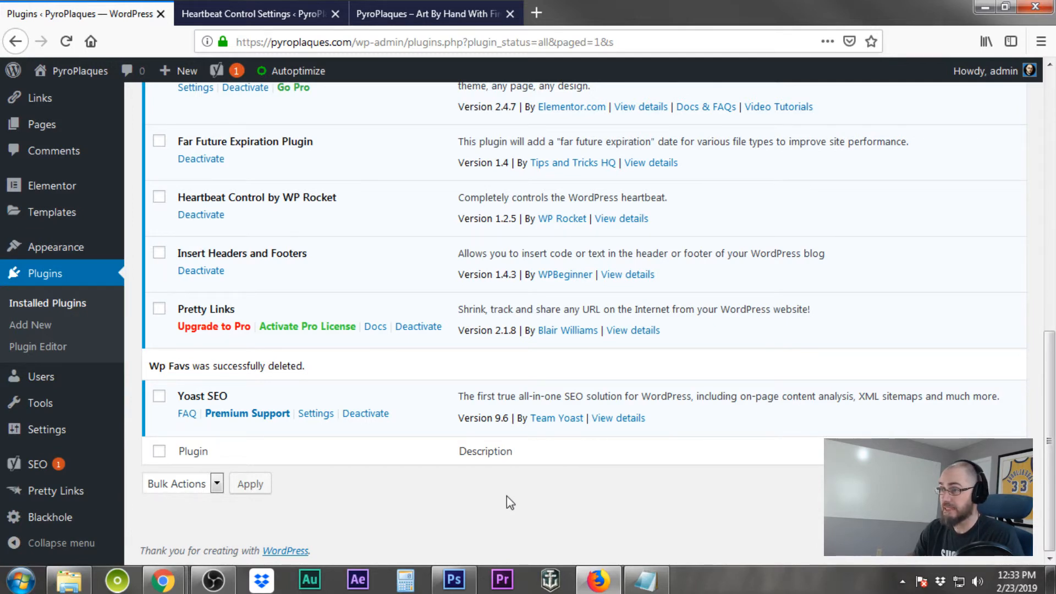
pyautogui.scroll(10, 506, 495)
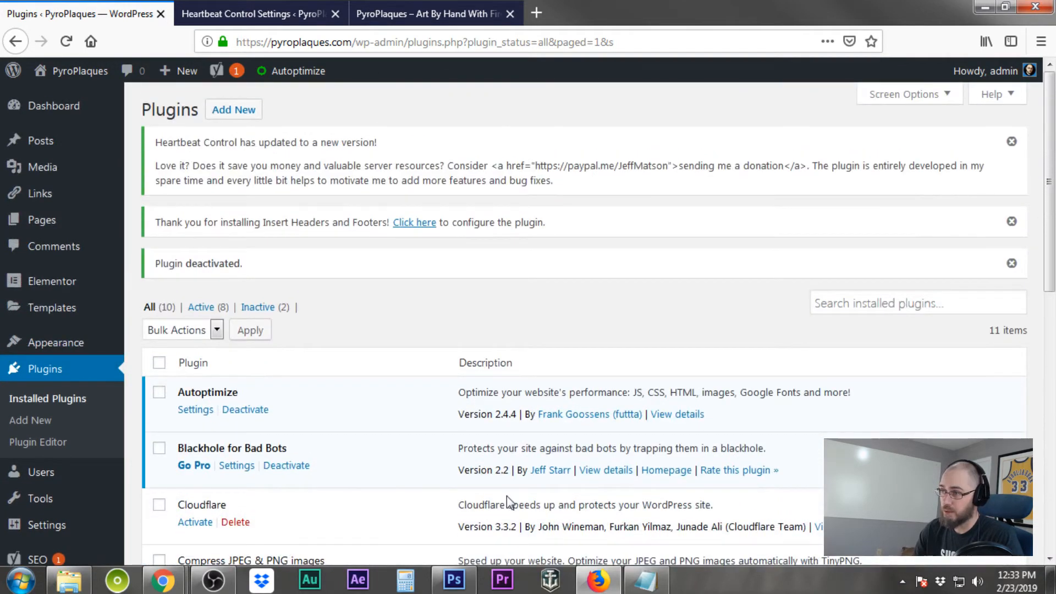